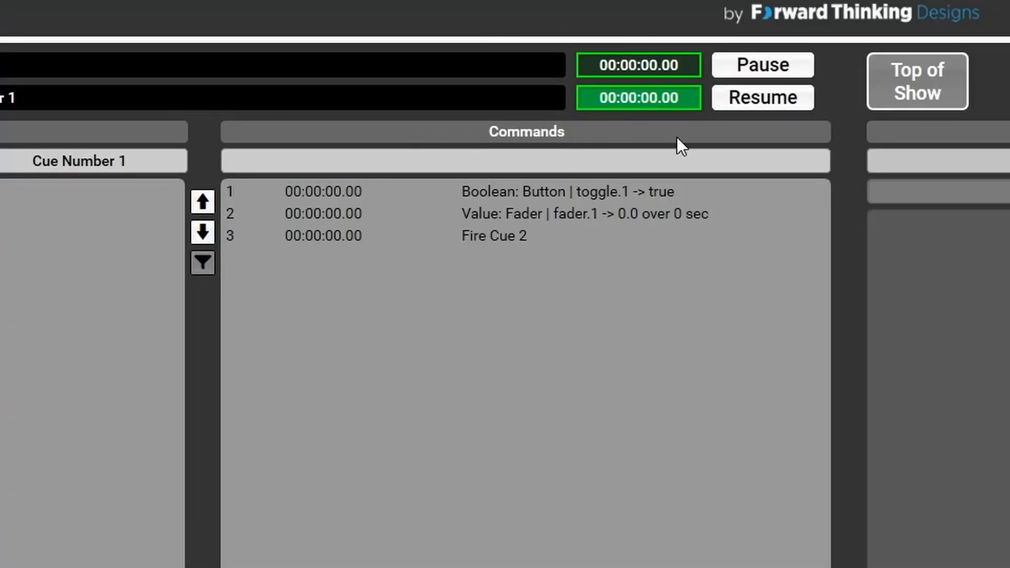
# Review the commands of Cue Number 1 one by one, and fire the cue
pyautogui.click(786, 201)
pyautogui.click(774, 217)
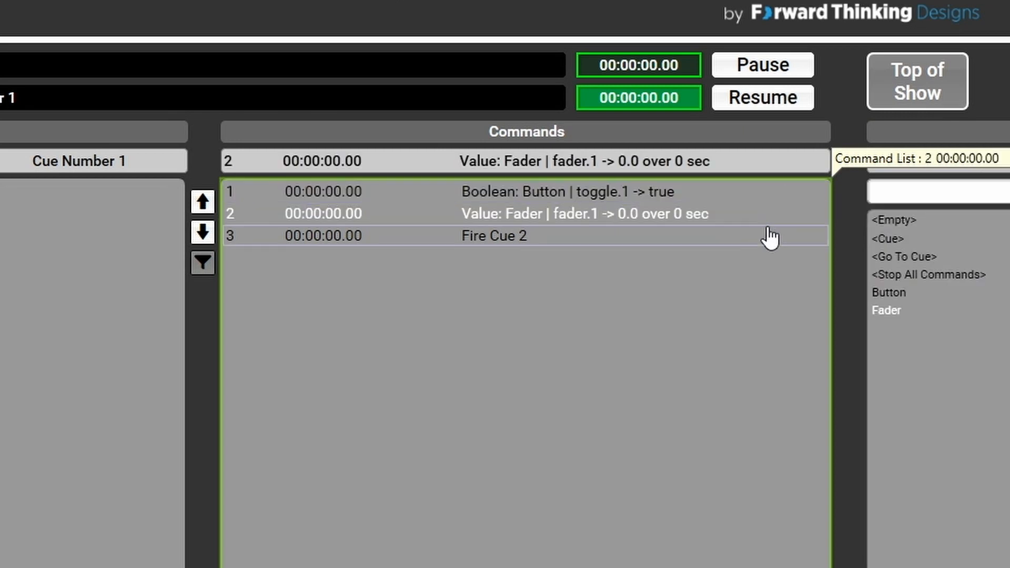
pyautogui.click(721, 241)
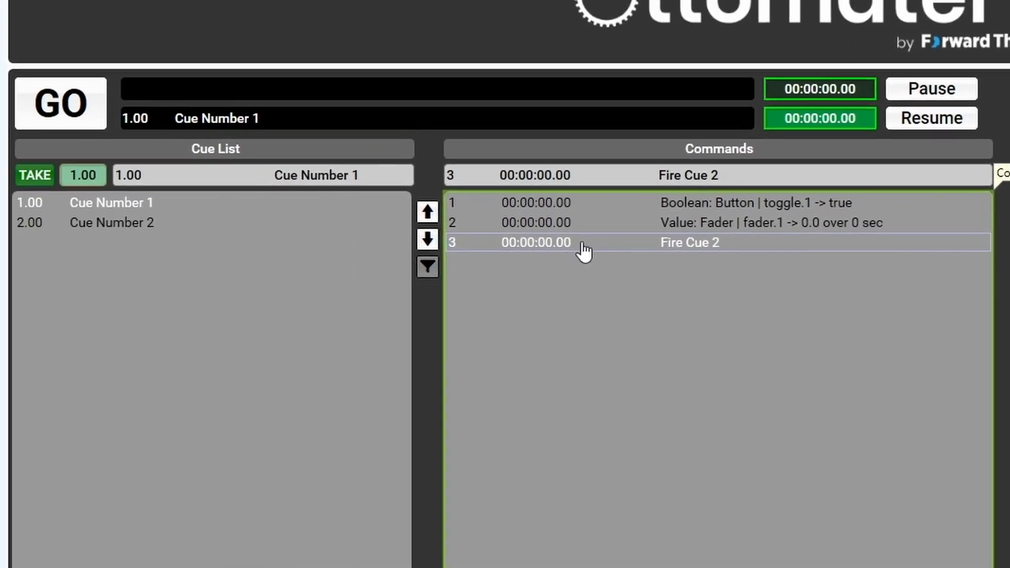
pyautogui.click(387, 219)
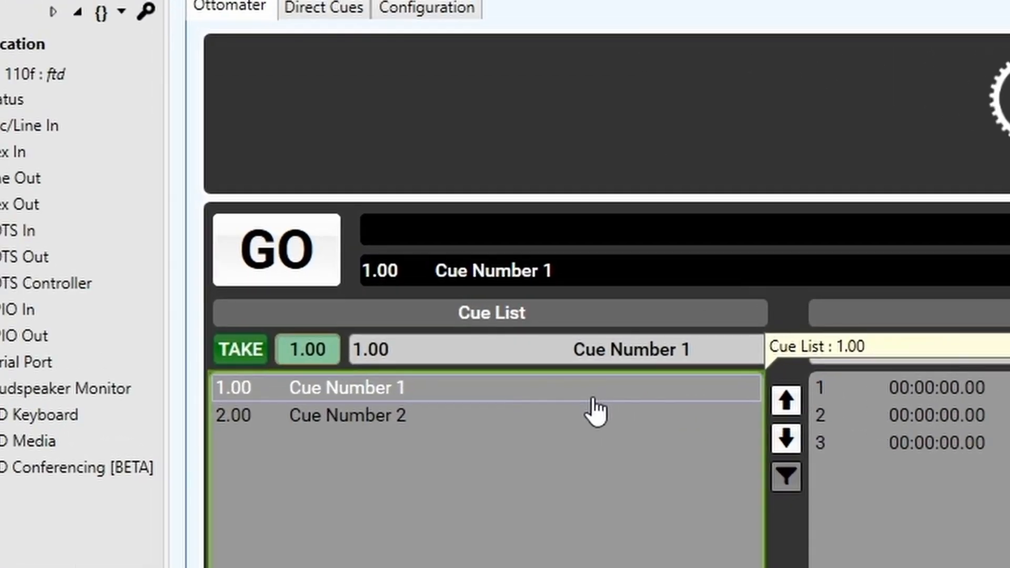
pyautogui.click(288, 246)
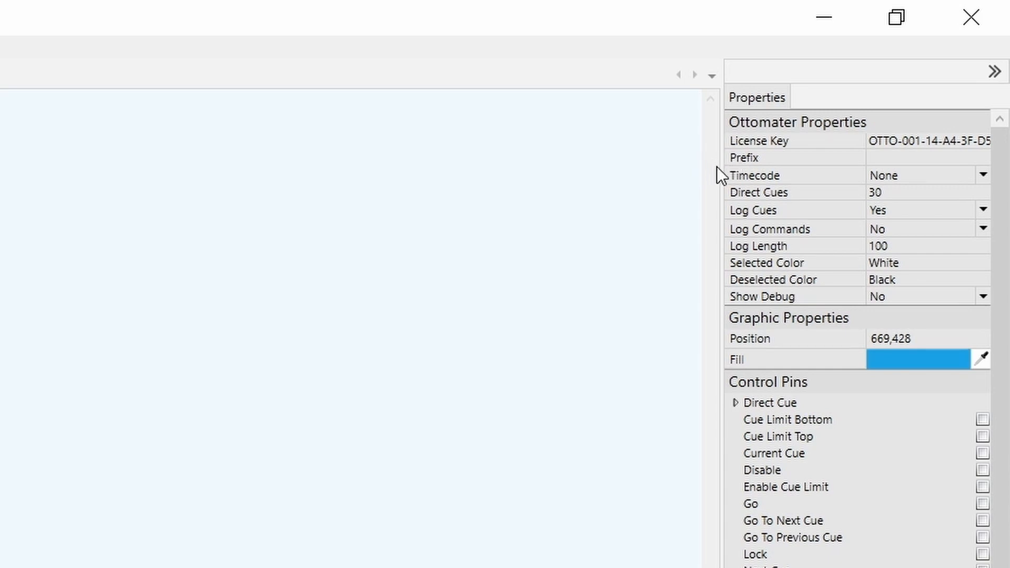
# Try Otto as the prefix of the Ottomater plugin, and clear the prefix again
pyautogui.click(889, 163)
pyautogui.write('Otto')
pyautogui.press('Return')
pyautogui.press('BackSpace')
# Examine the available Timecode, Log Cues and Log Commands options in the Ottomater properties, keeping None, Yes and No
pyautogui.click(896, 173)
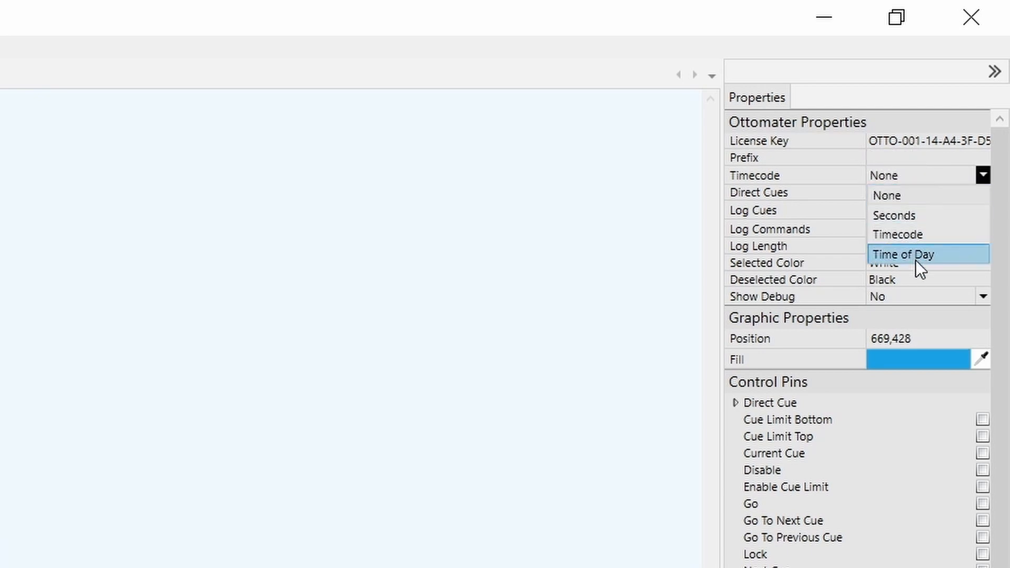
pyautogui.click(912, 195)
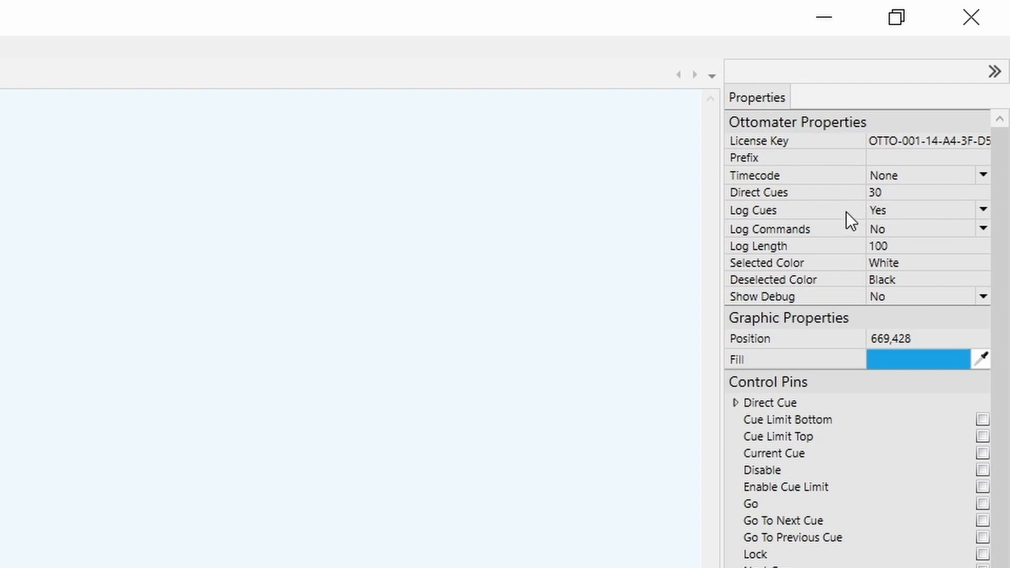
pyautogui.click(884, 225)
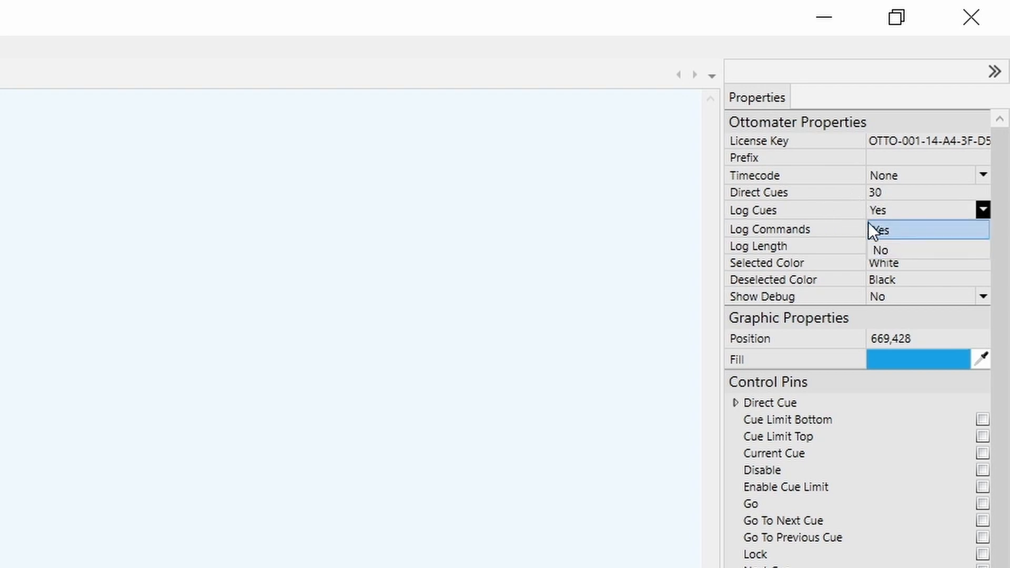
pyautogui.press('Down')
pyautogui.press('Return')
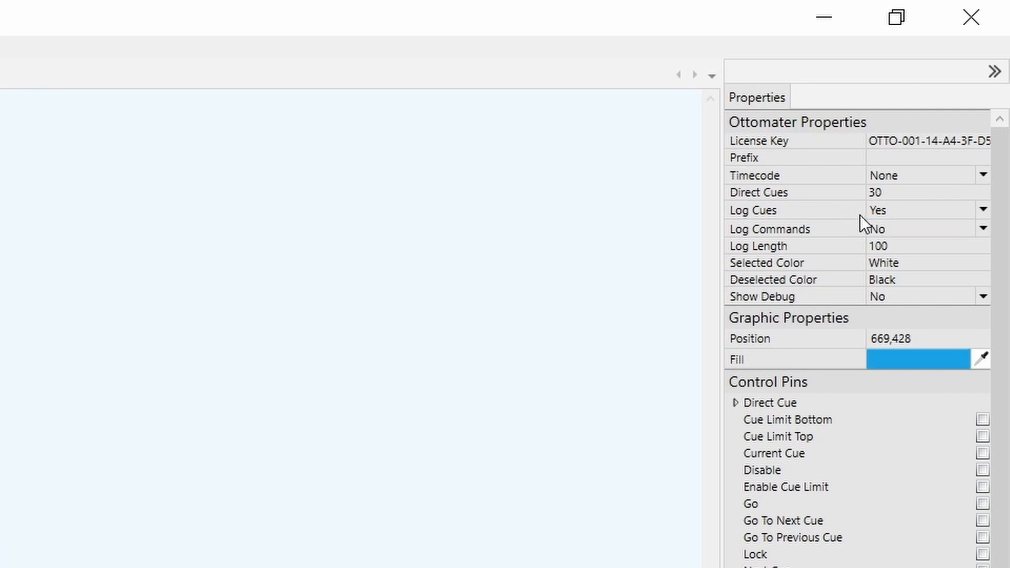
pyautogui.click(888, 229)
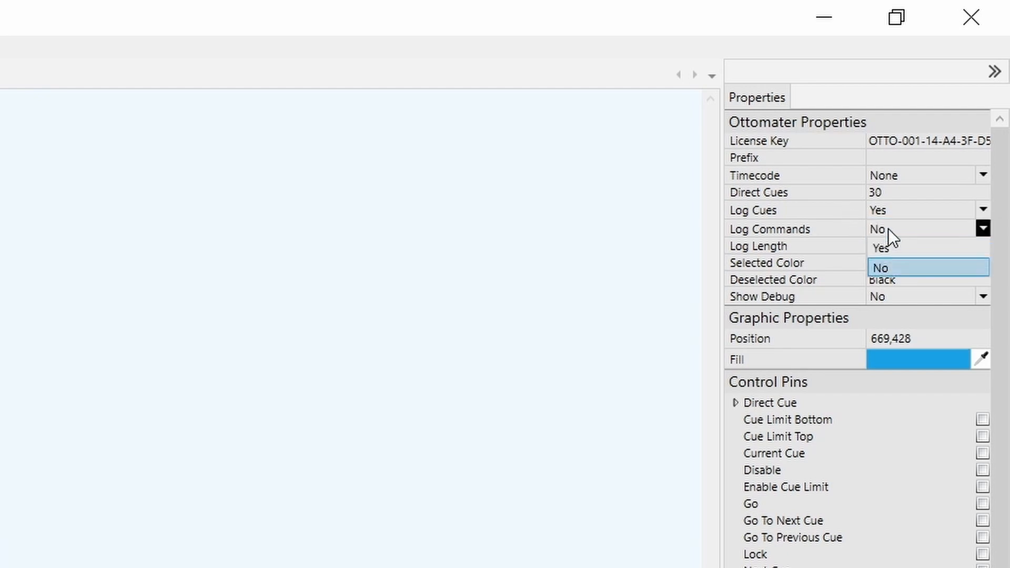
pyautogui.click(892, 268)
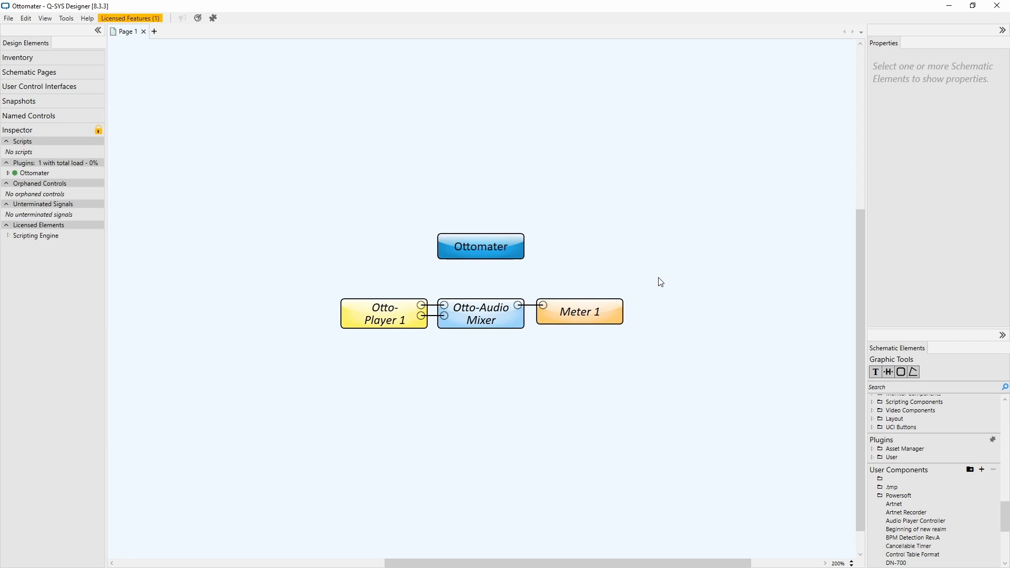
# Save the design to the Core, run it, and open the Ottomater component's control window
pyautogui.press('F5')
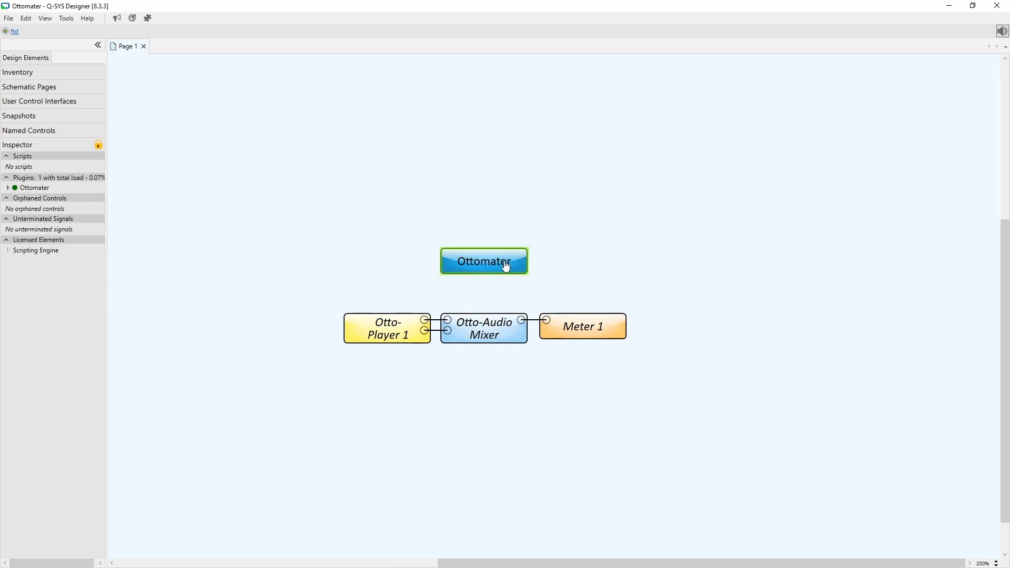
pyautogui.doubleClick(506, 267)
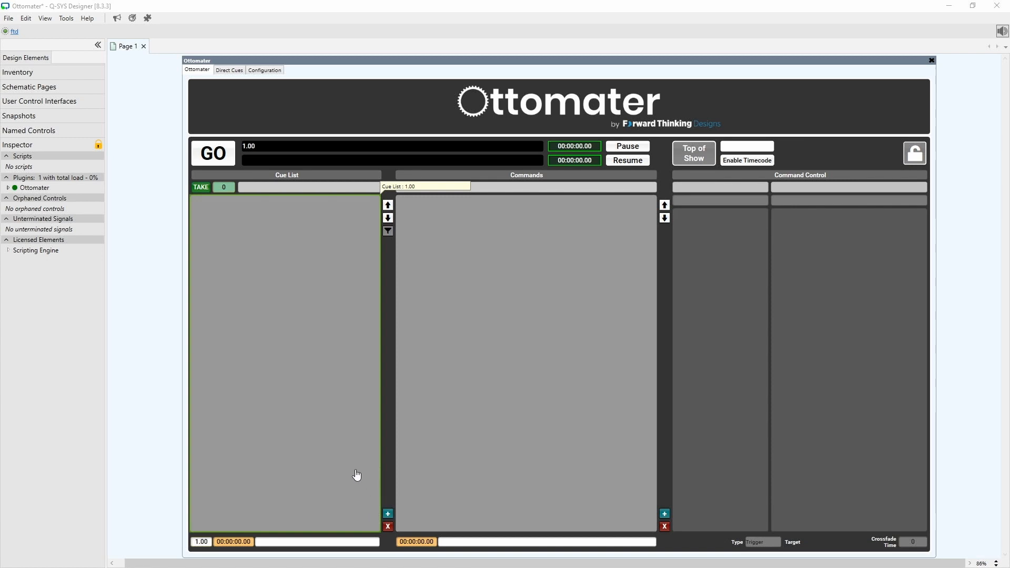
# Add a cue to the cue list with cue number 2 and the name "Awesome Cue"
pyautogui.click(388, 514)
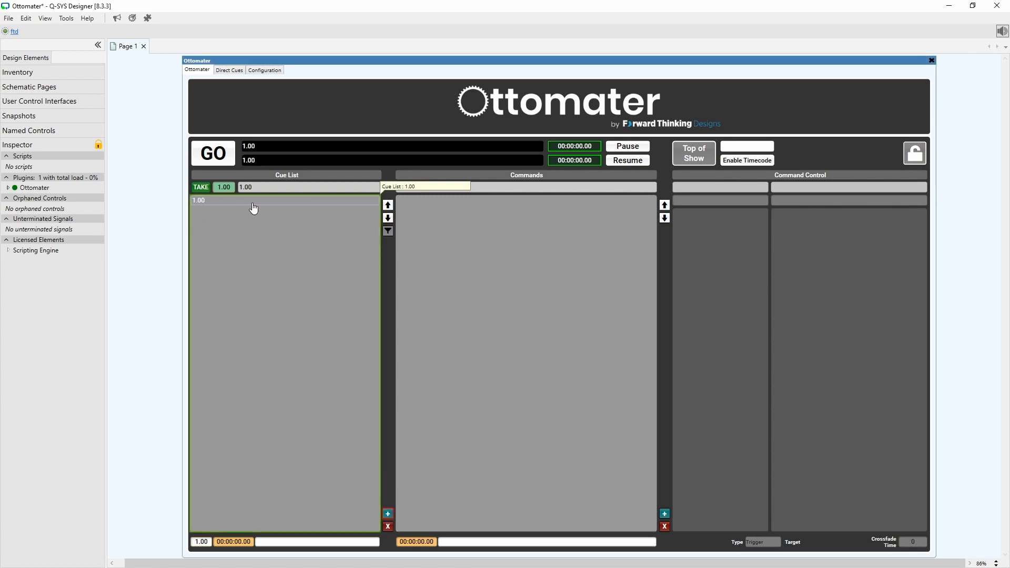
pyautogui.click(202, 543)
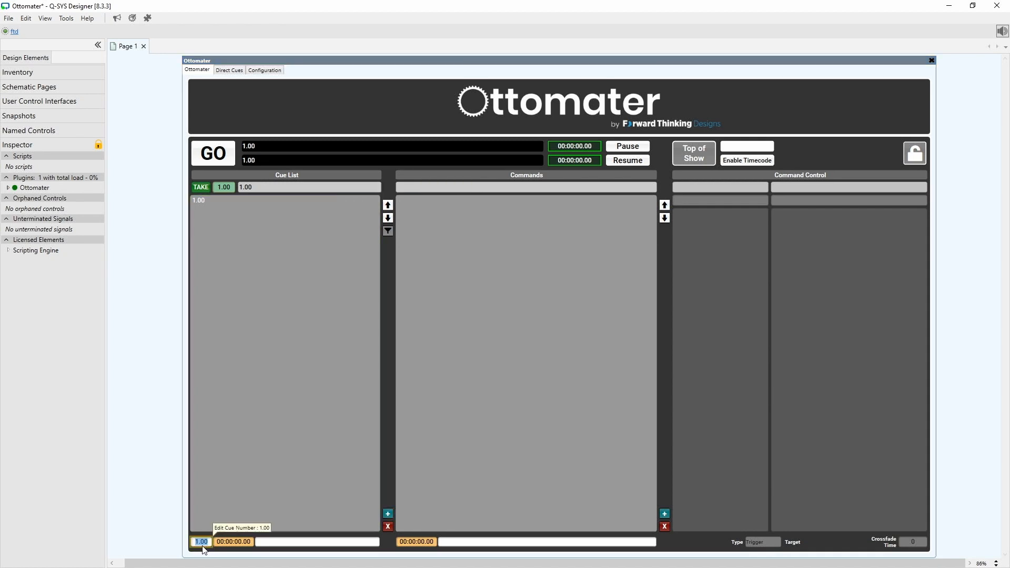
pyautogui.write('2')
pyautogui.press('Return')
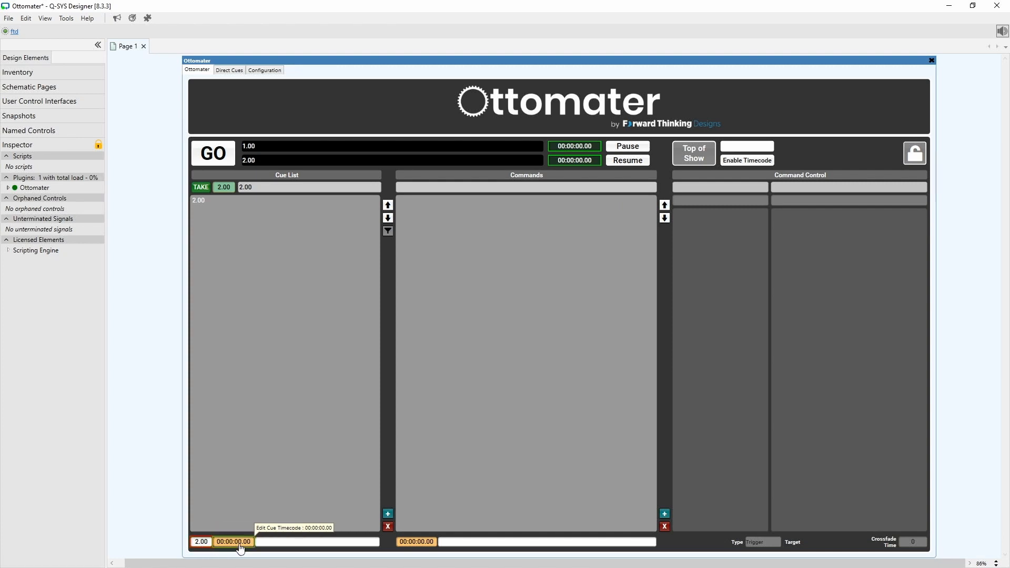
pyautogui.click(282, 542)
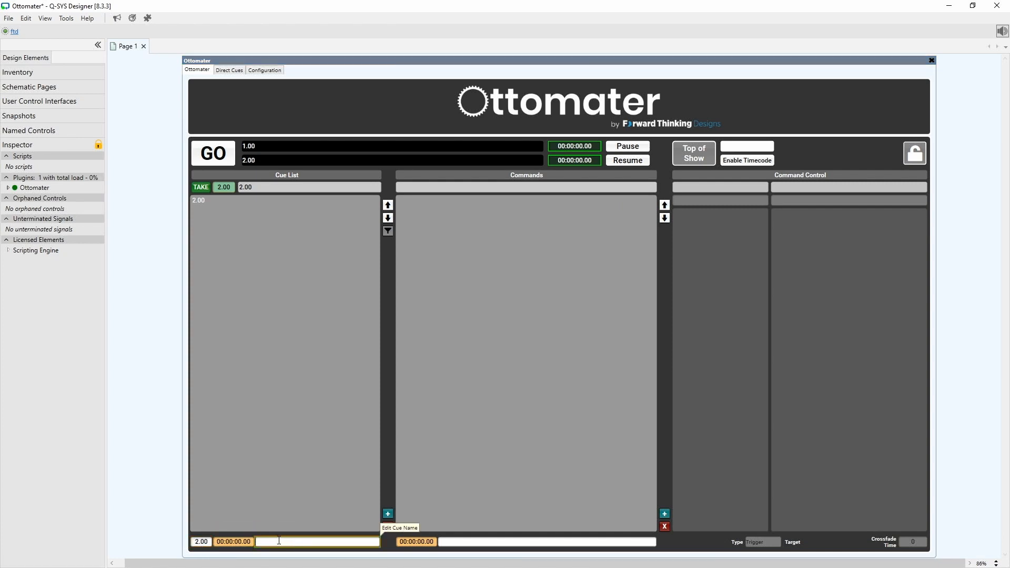
pyautogui.write('Awesome Cue')
pyautogui.press('Return')
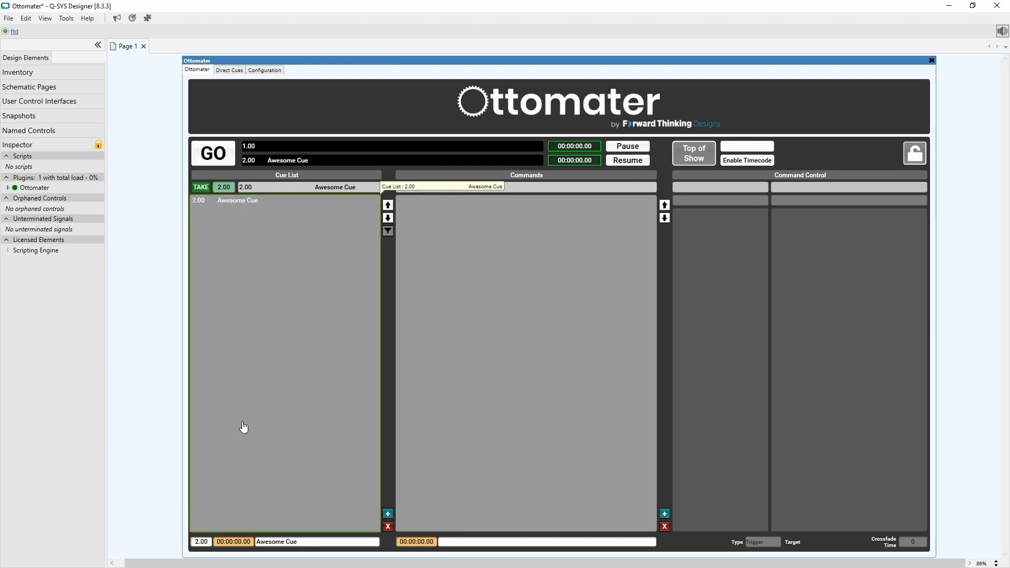
# Set the timecode of Awesome Cue to 00:00:02.00
pyautogui.click(235, 542)
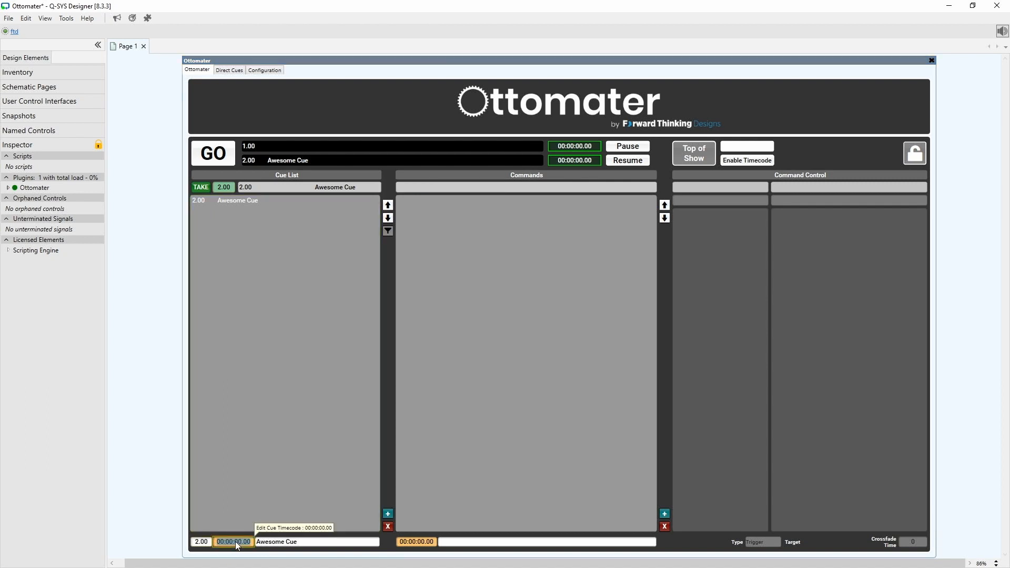
pyautogui.write('2')
pyautogui.press('Return')
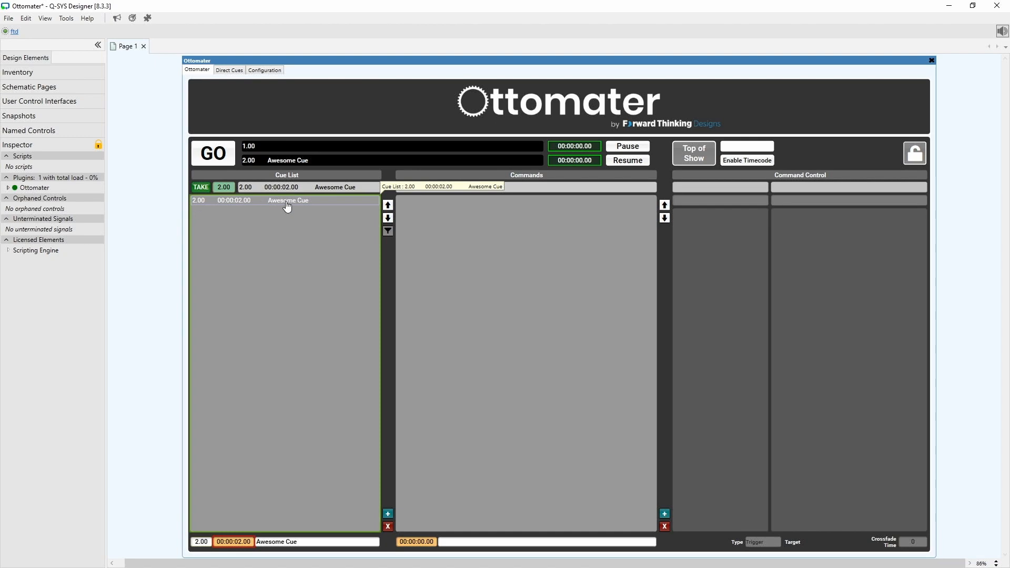
# Add a second cue named "Other Awesome Cue" and set its timecode to 00:00:05.00
pyautogui.click(387, 515)
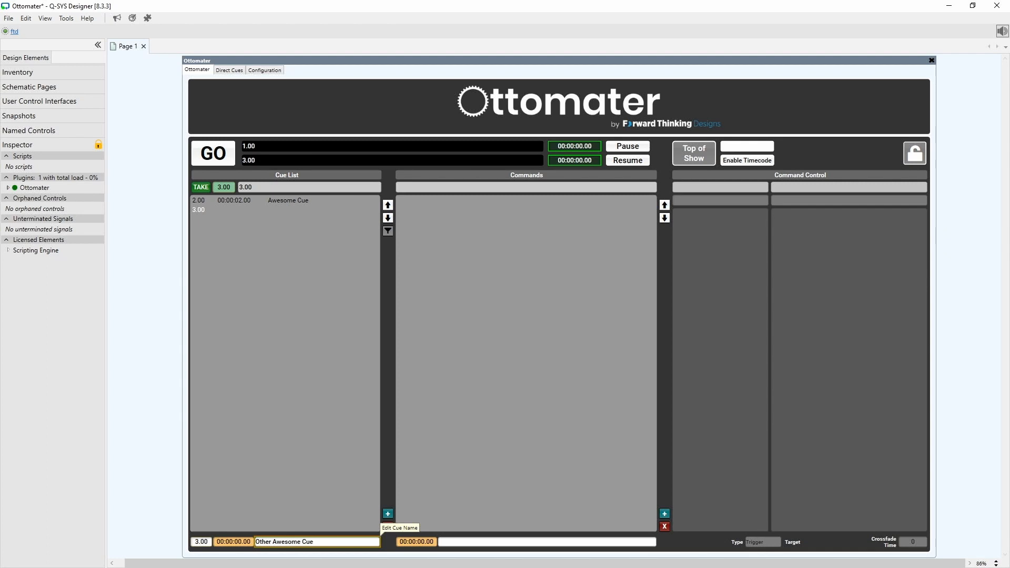
pyautogui.write('Other Awesome Cue')
pyautogui.press('Return')
pyautogui.click(240, 547)
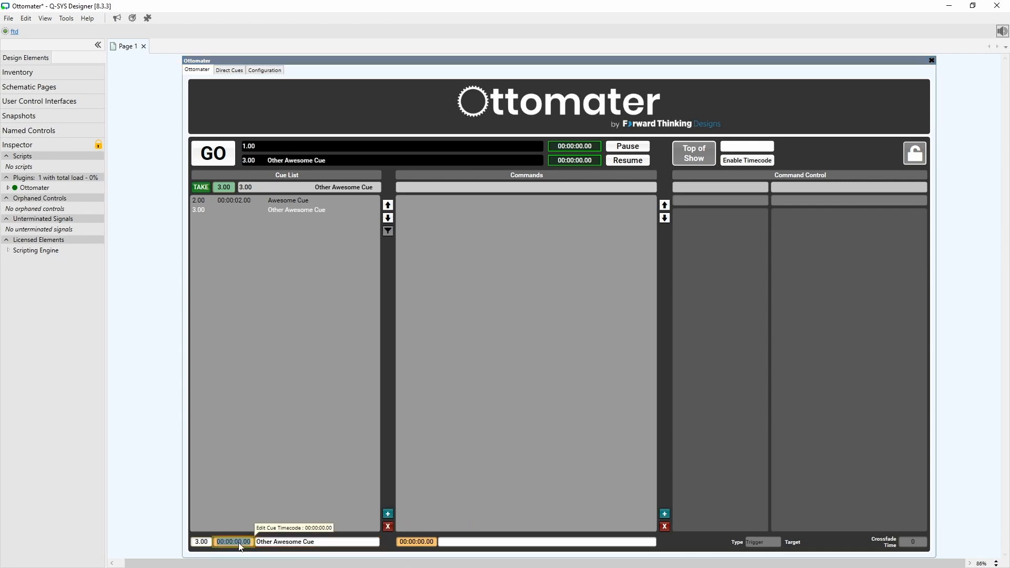
pyautogui.write('5')
pyautogui.press('Return')
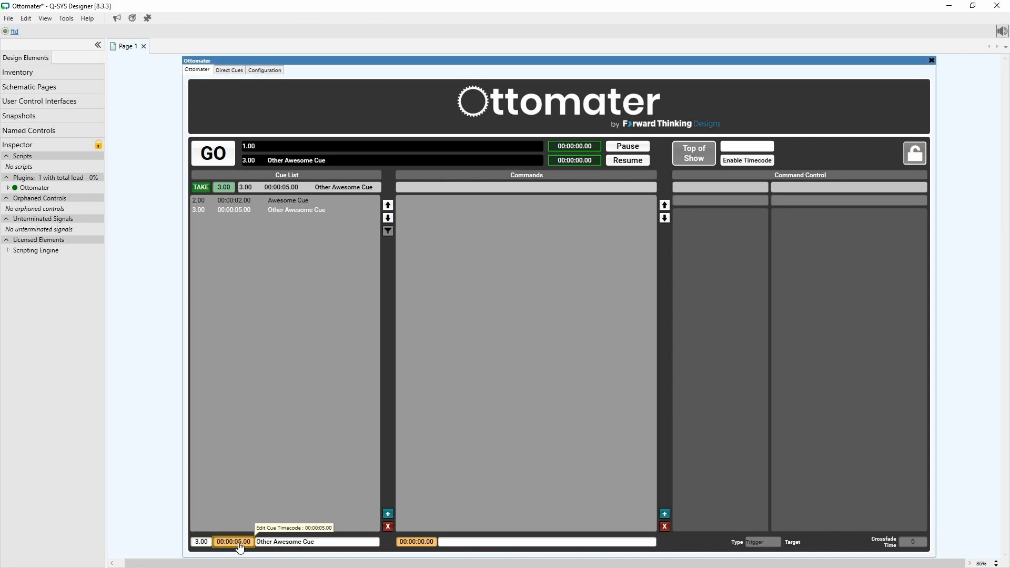
# Renumber Other Awesome Cue as cue 1
pyautogui.click(210, 542)
pyautogui.write('1')
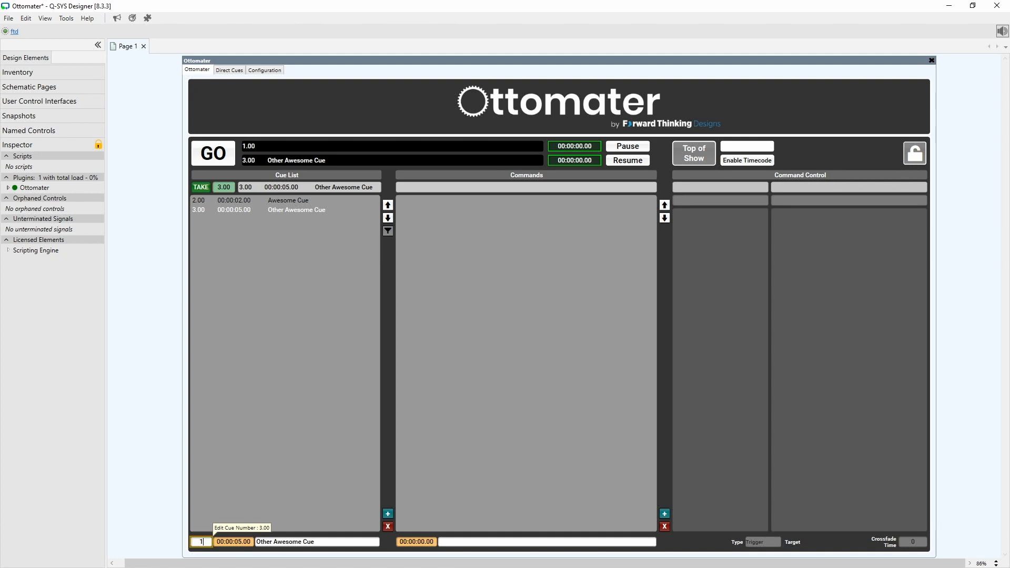
pyautogui.press('Return')
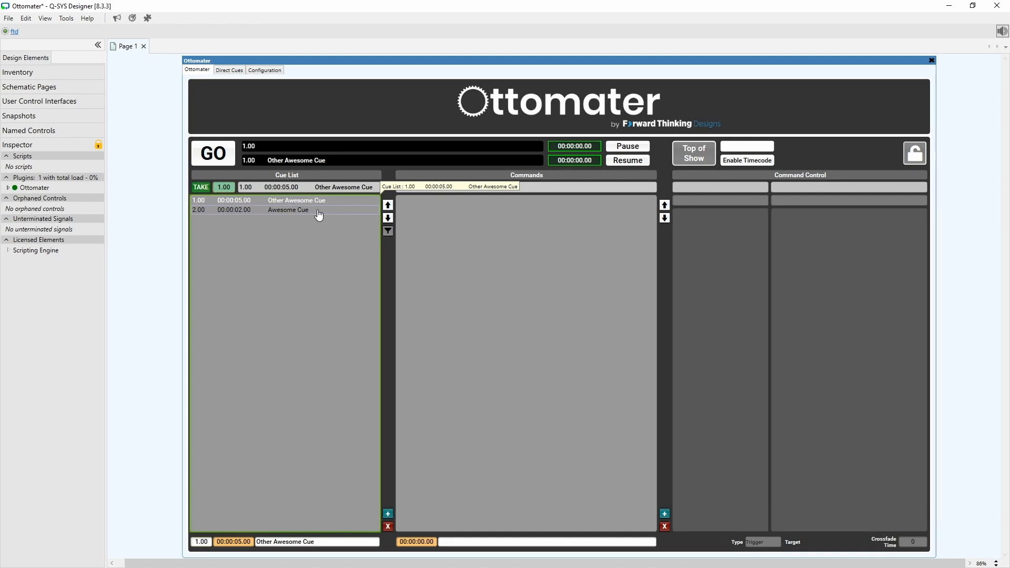
# Fire cues 1 and 2 in sequence, and repeat the sequence starting from Other Awesome Cue
pyautogui.click(222, 161)
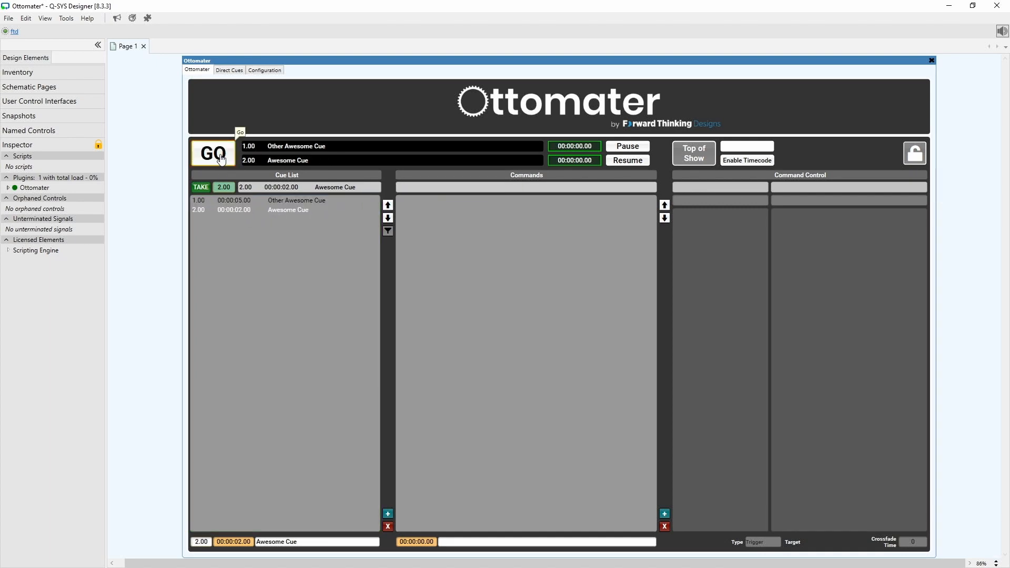
pyautogui.click(221, 160)
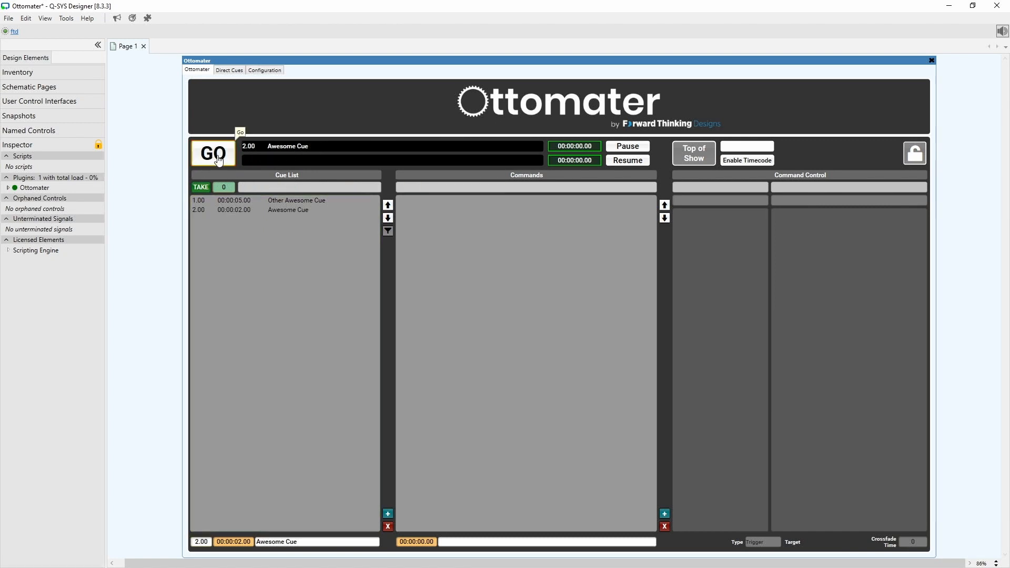
pyautogui.click(231, 200)
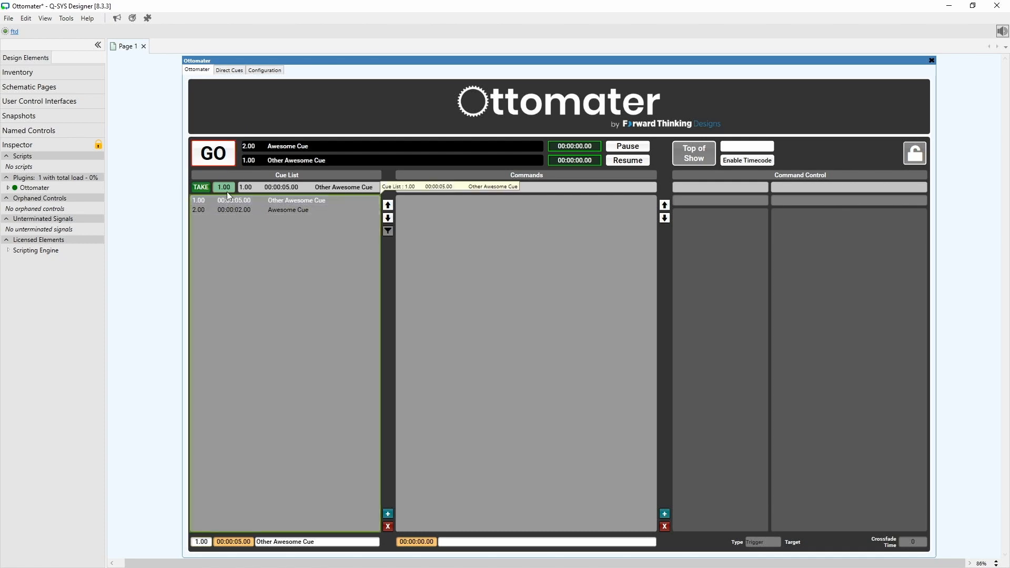
pyautogui.click(226, 159)
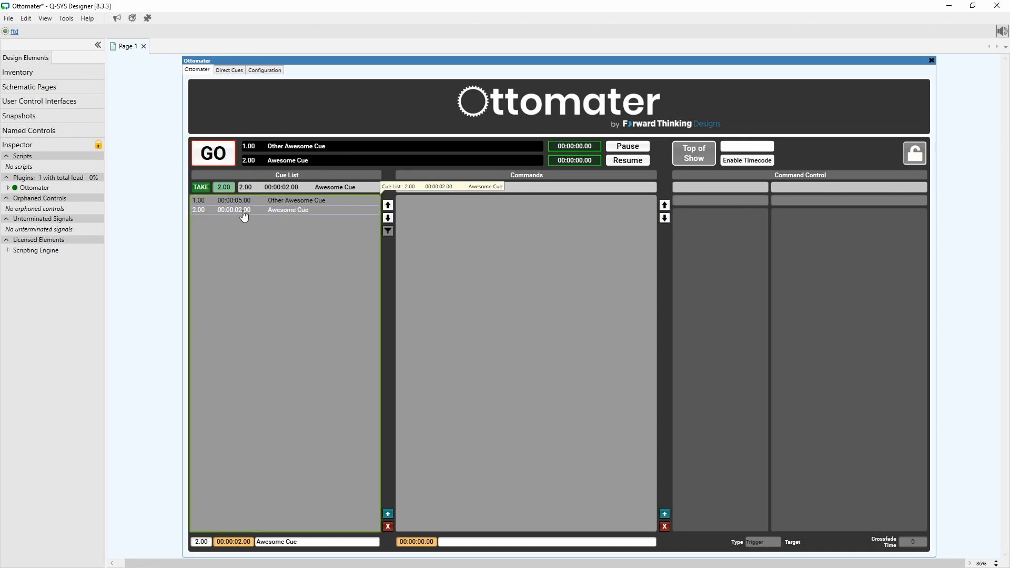
pyautogui.click(223, 160)
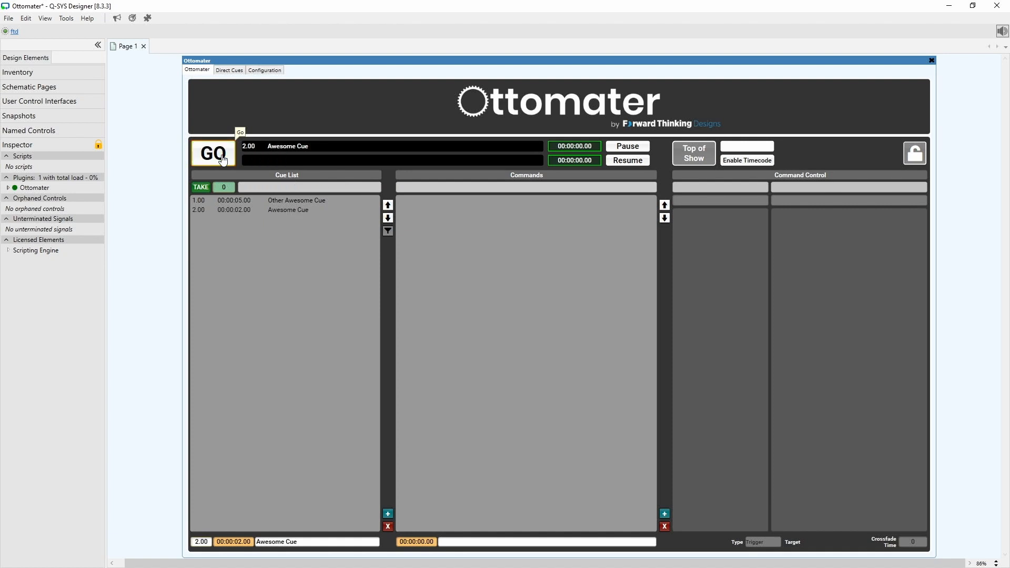
# Select cue 2 by entering its number, and take it
pyautogui.click(225, 189)
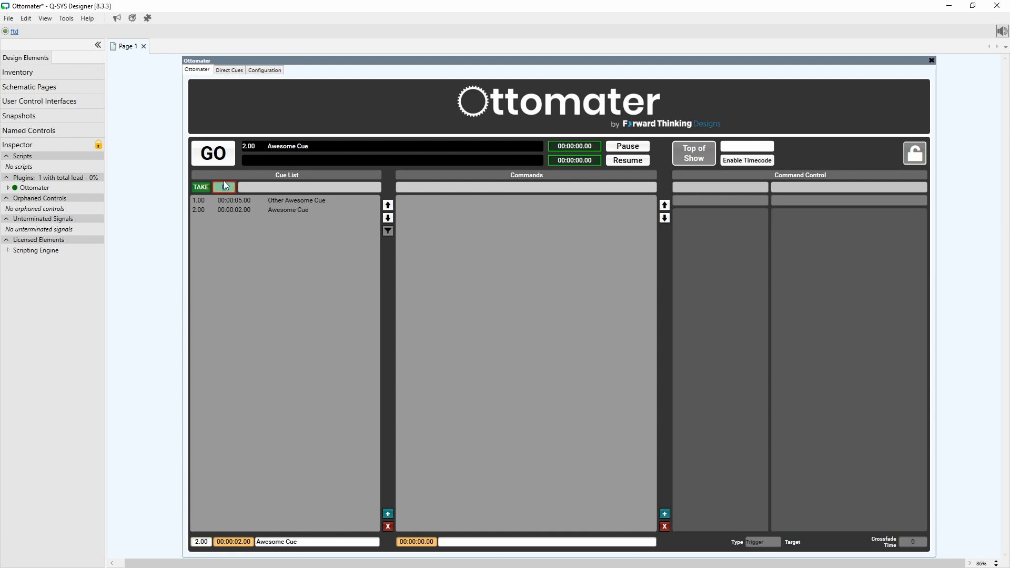
pyautogui.write('2')
pyautogui.press('Return')
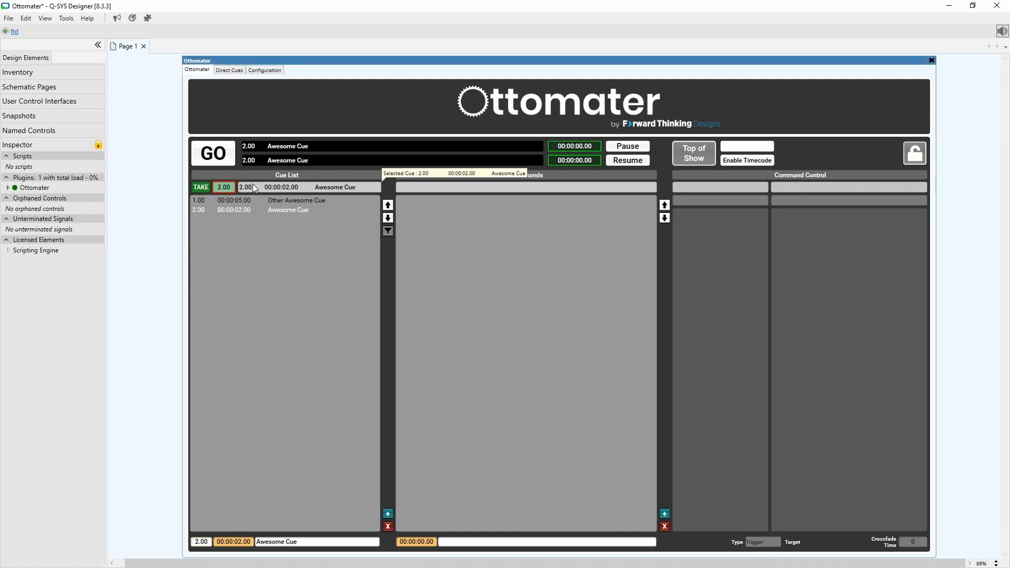
pyautogui.click(202, 189)
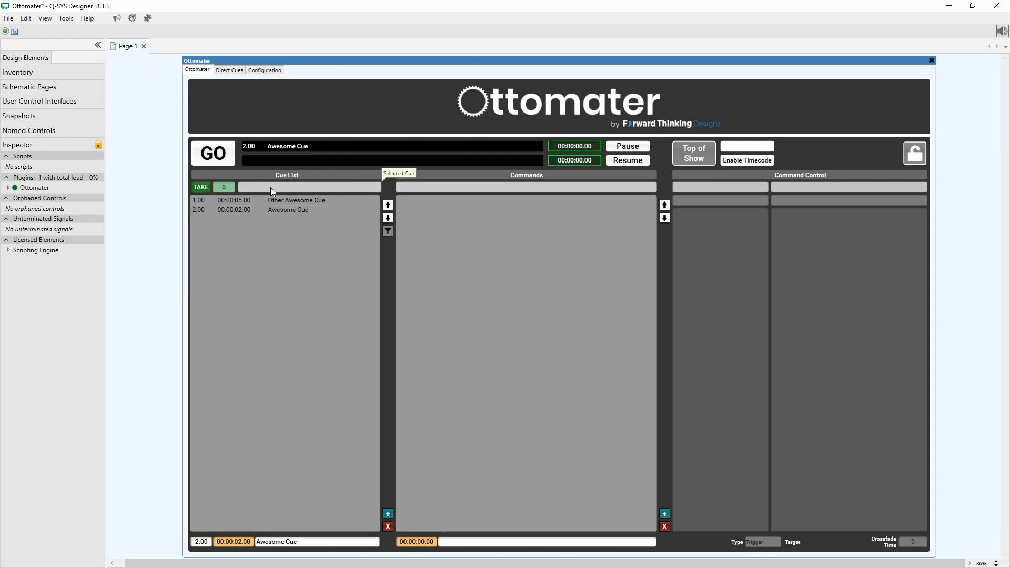
# Add a command to Other Awesome Cue that triggers the play control of Otto-Player 1
pyautogui.click(268, 202)
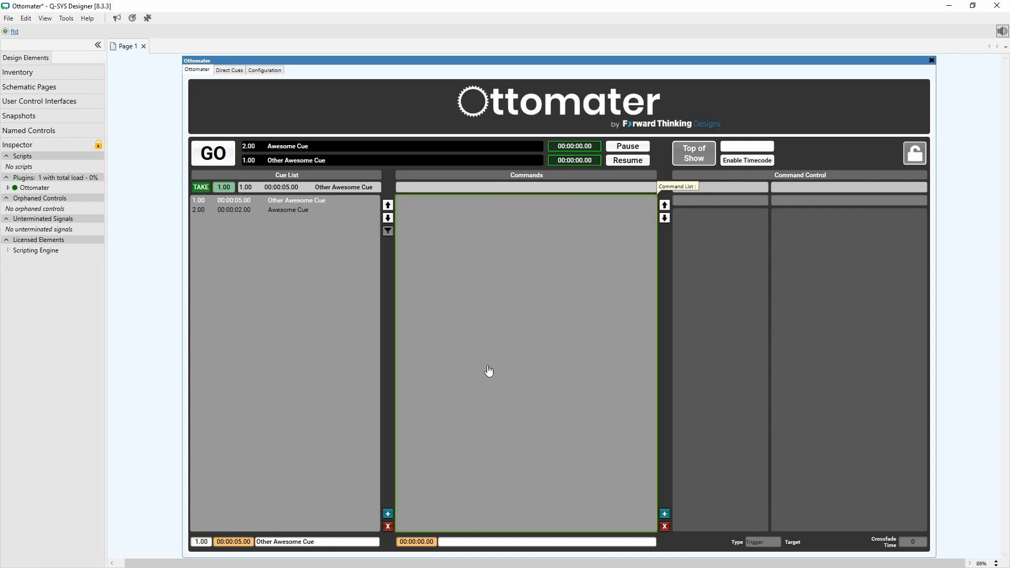
pyautogui.click(664, 517)
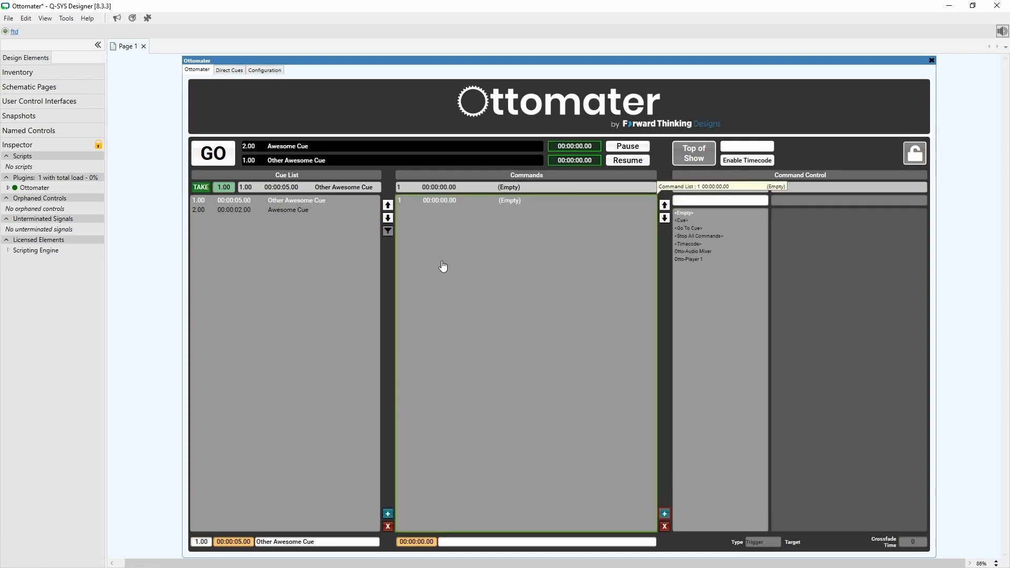
pyautogui.click(703, 260)
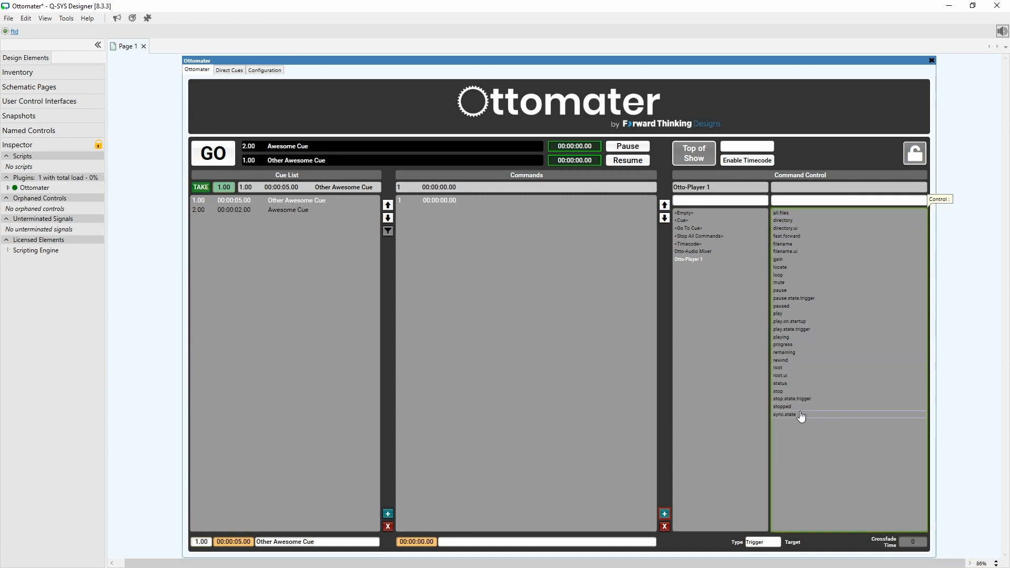
pyautogui.click(788, 315)
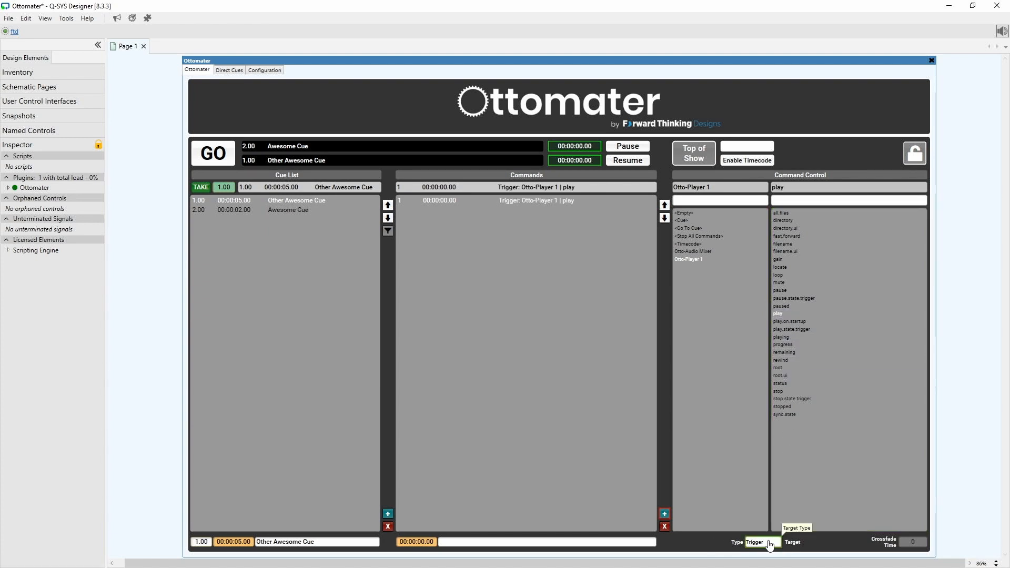
# Change the play command's type to Boolean, check its target options, and switch the type to Value
pyautogui.click(766, 545)
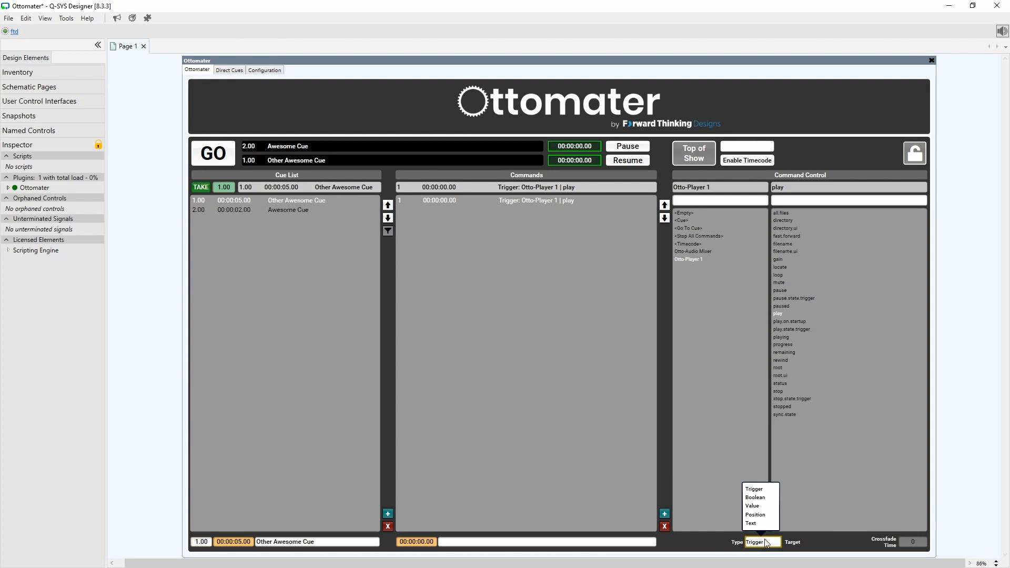
pyautogui.click(771, 498)
pyautogui.click(817, 542)
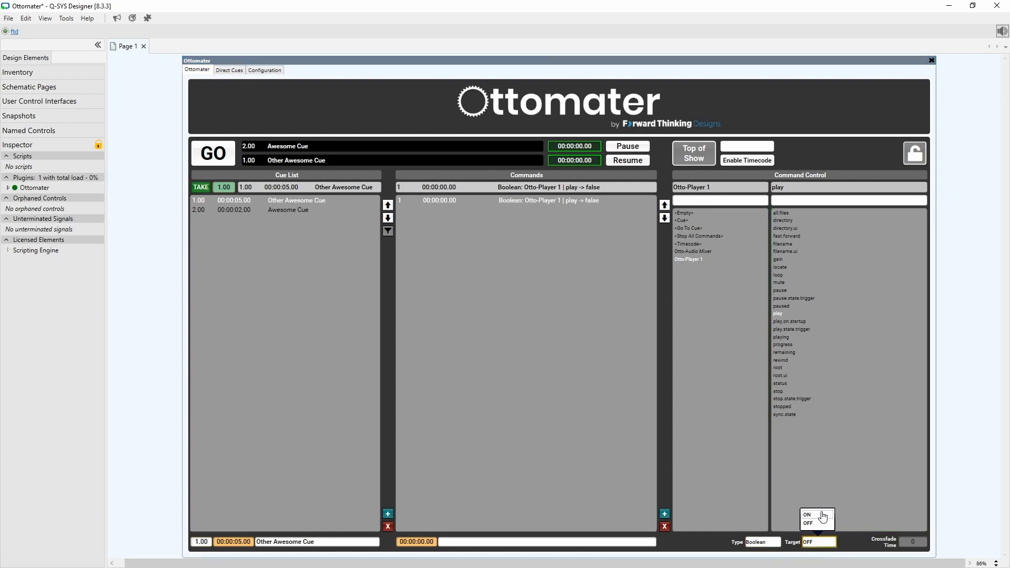
pyautogui.click(762, 542)
pyautogui.click(762, 542)
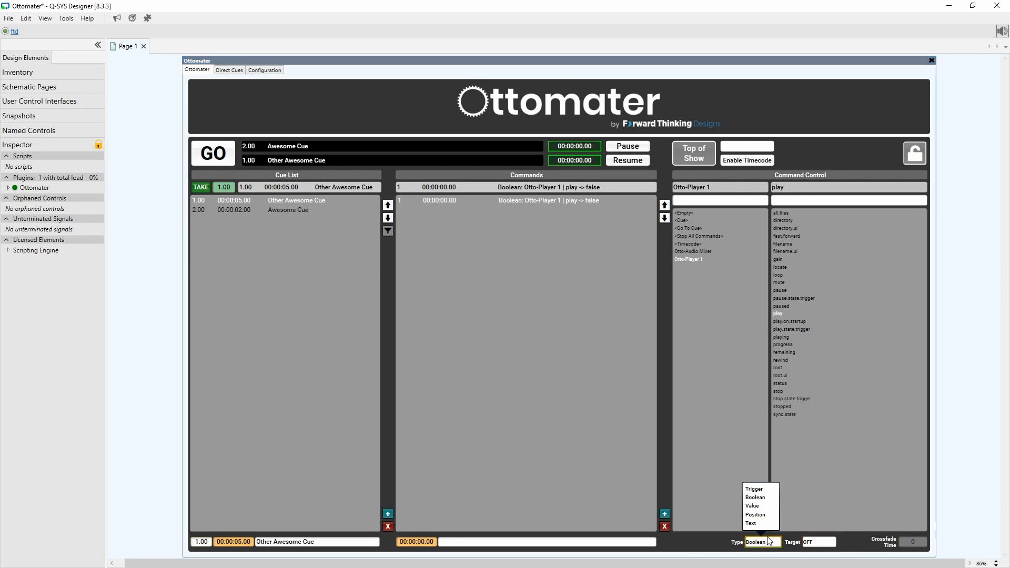
pyautogui.click(769, 506)
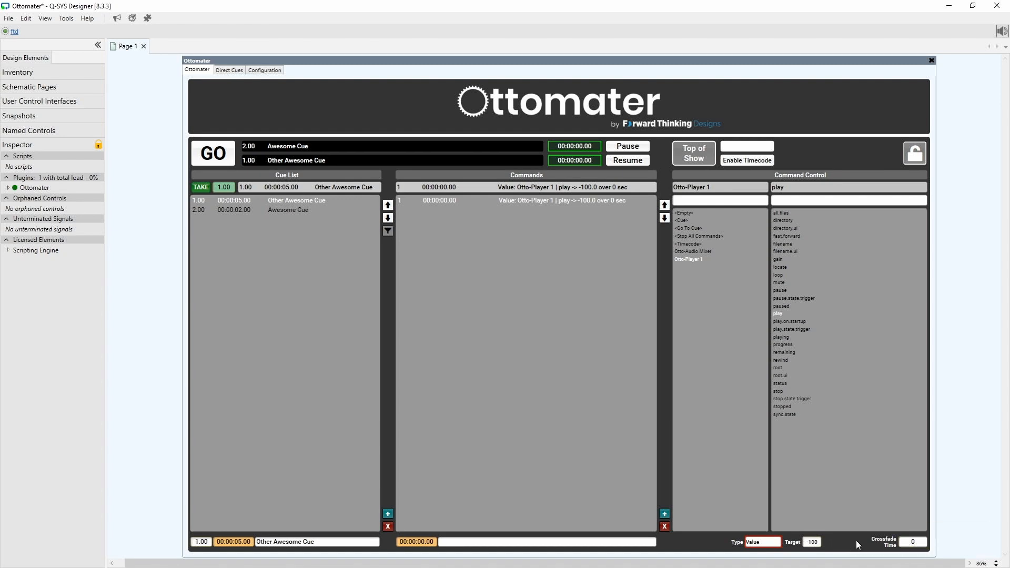
# Change the play command's type to Position, and switch it to Text
pyautogui.click(773, 542)
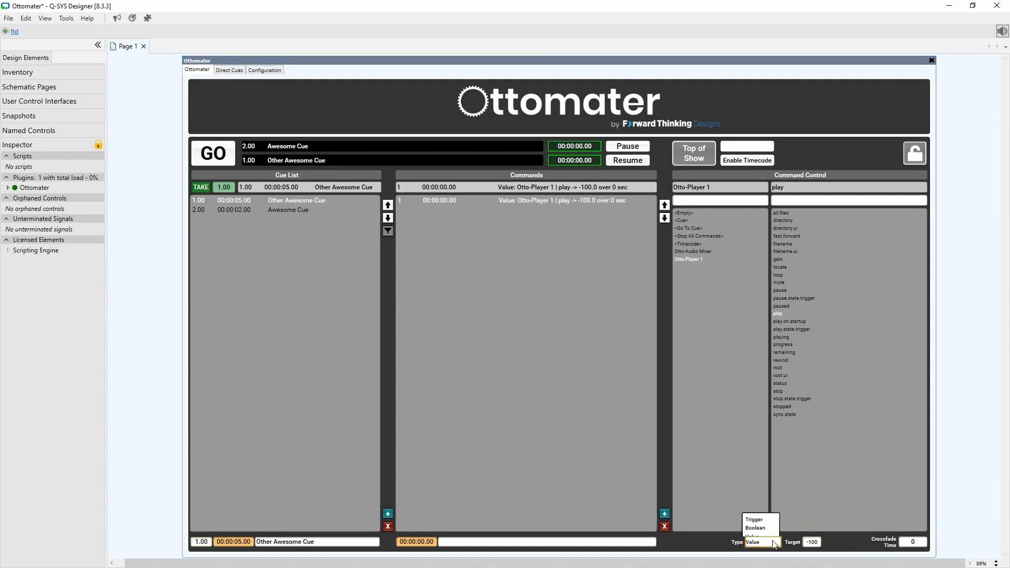
pyautogui.click(762, 514)
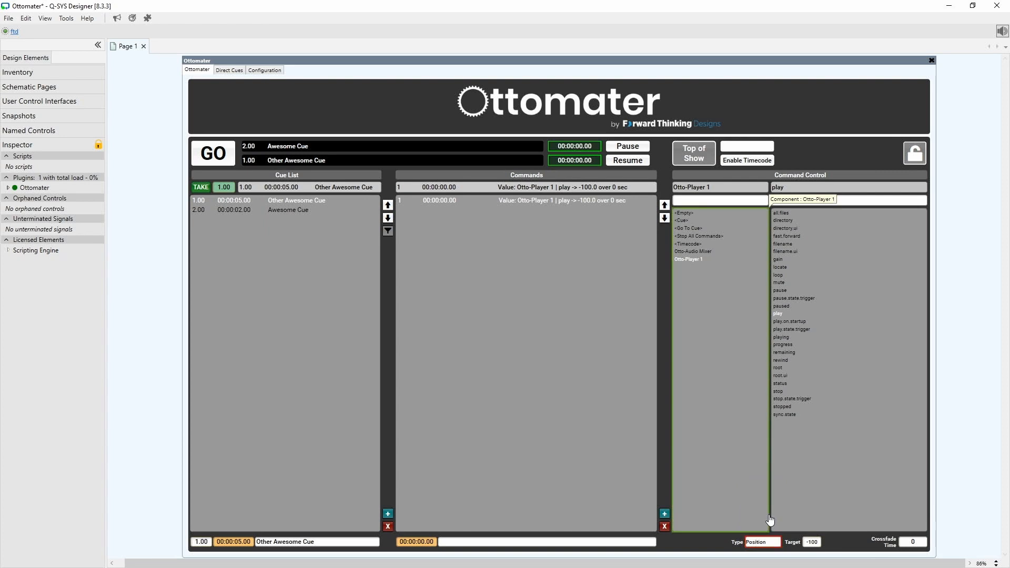
pyautogui.moveTo(813, 551)
pyautogui.mouseDown()
pyautogui.moveTo(888, 553)
pyautogui.moveTo(805, 552)
pyautogui.mouseUp()
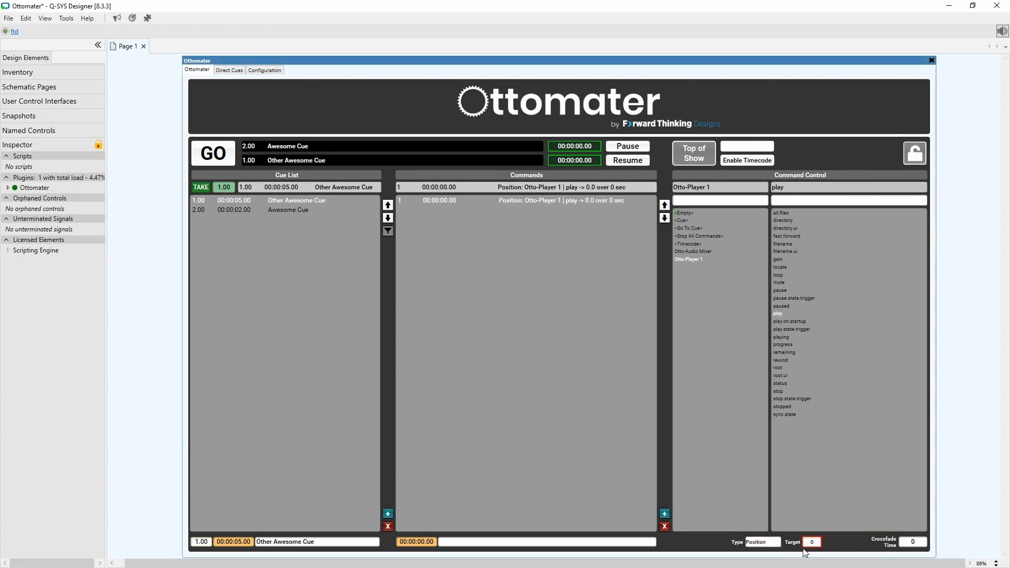
pyautogui.click(770, 544)
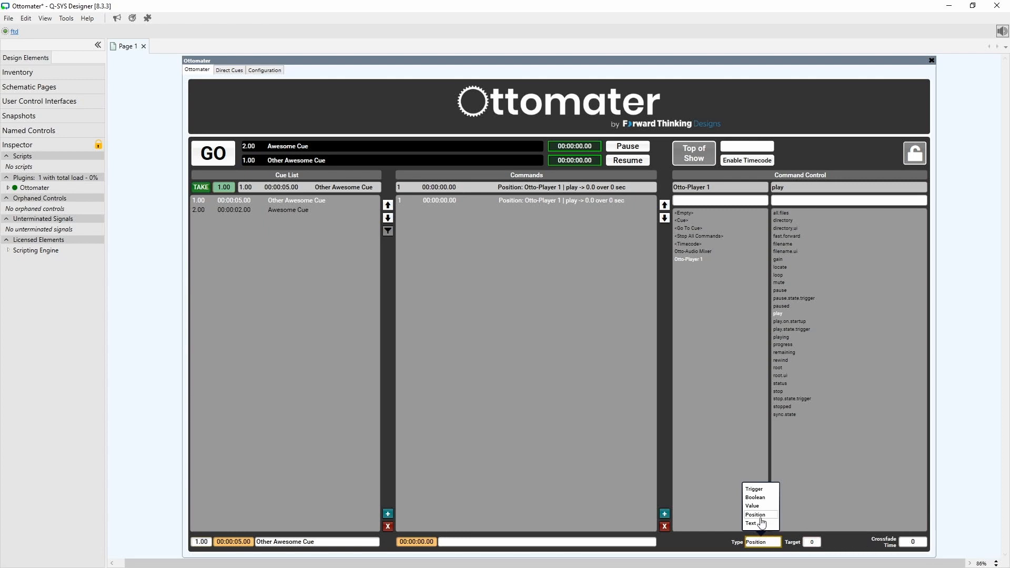
pyautogui.click(758, 524)
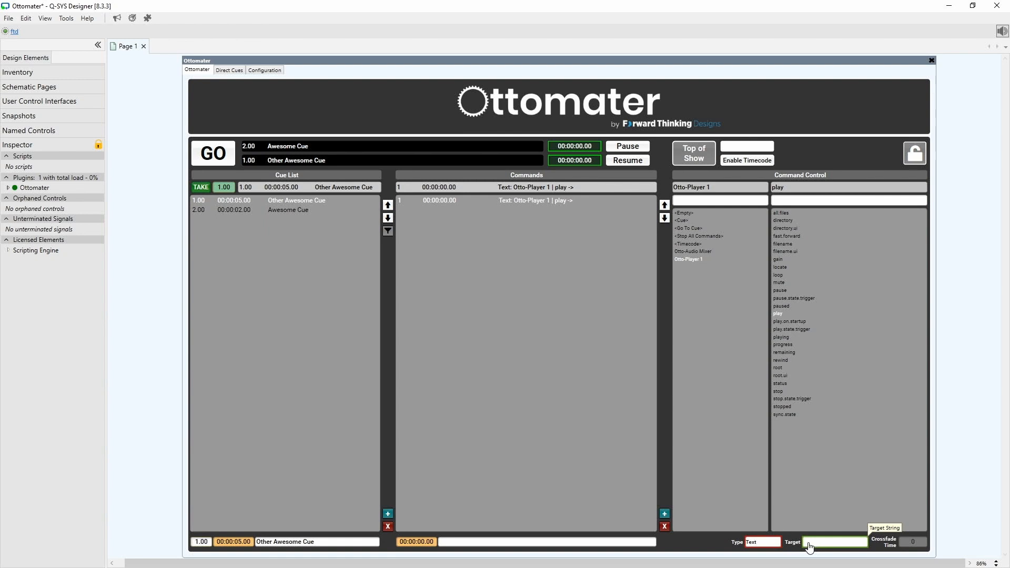
# Replace the play command with a Timecode command set to Disable
pyautogui.click(703, 245)
pyautogui.click(816, 218)
pyautogui.click(816, 221)
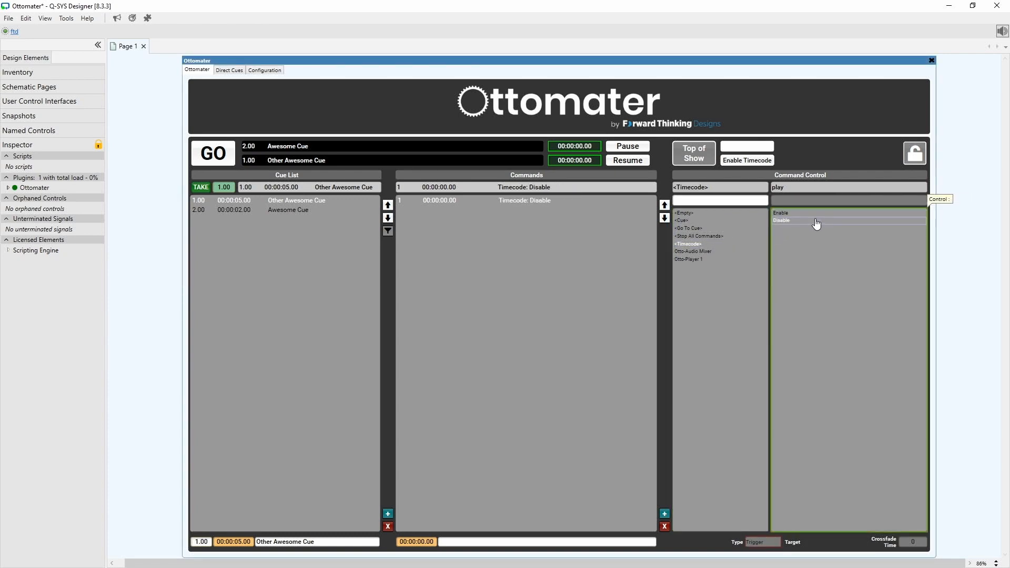
# Change Other Awesome Cue's first command to Stop All Commands
pyautogui.click(734, 237)
pyautogui.click(473, 243)
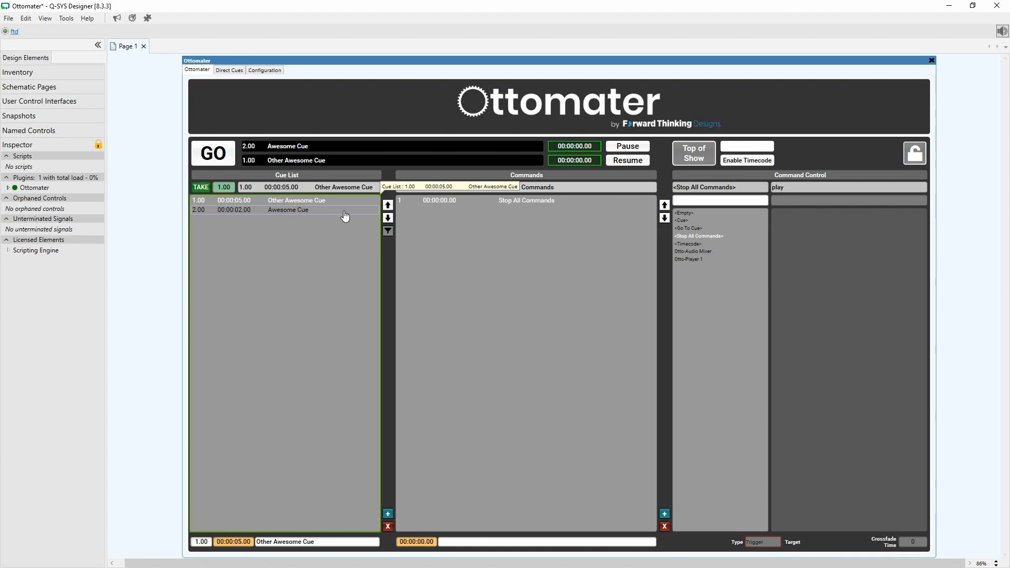
pyautogui.click(457, 217)
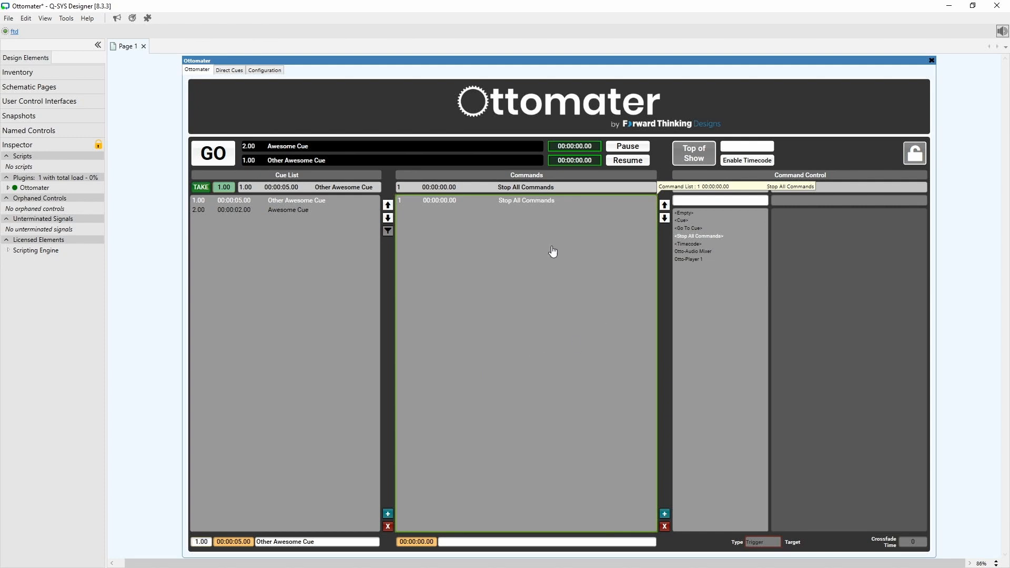
pyautogui.click(440, 204)
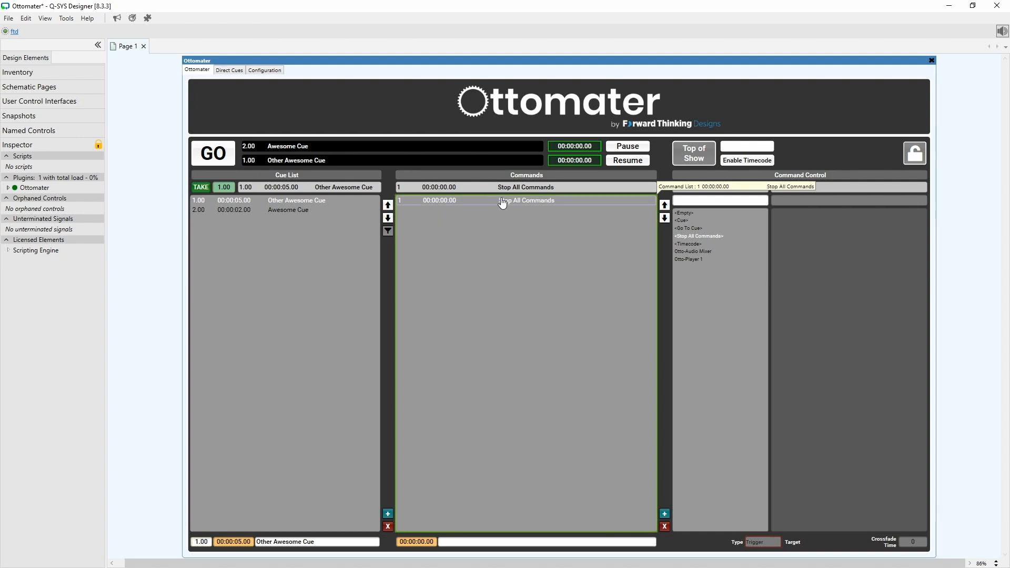
# Add a second command to Other Awesome Cue and make it a Go To Cue command
pyautogui.click(665, 513)
pyautogui.click(702, 259)
pyautogui.click(799, 314)
pyautogui.click(689, 229)
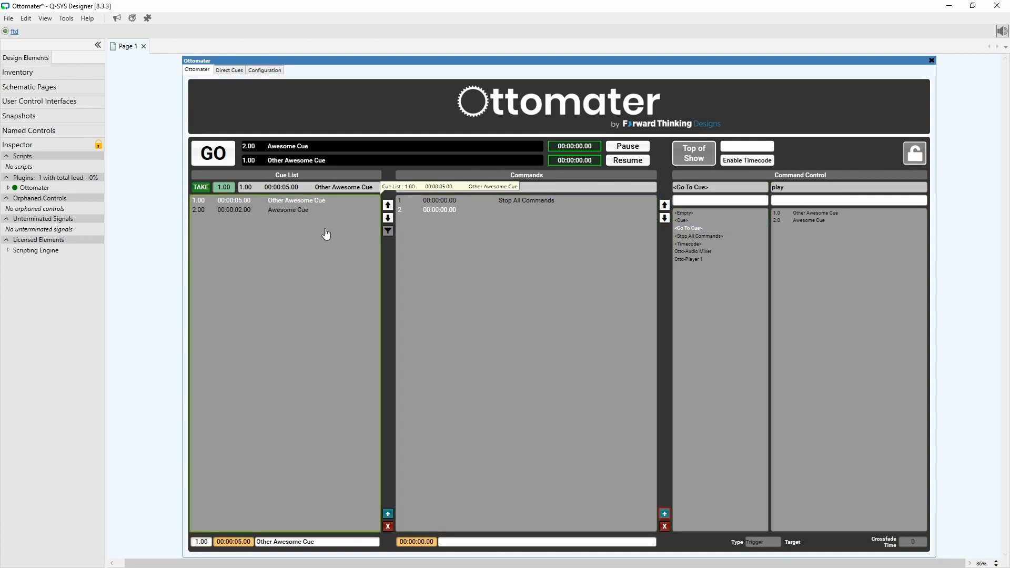
pyautogui.click(261, 210)
pyautogui.click(251, 202)
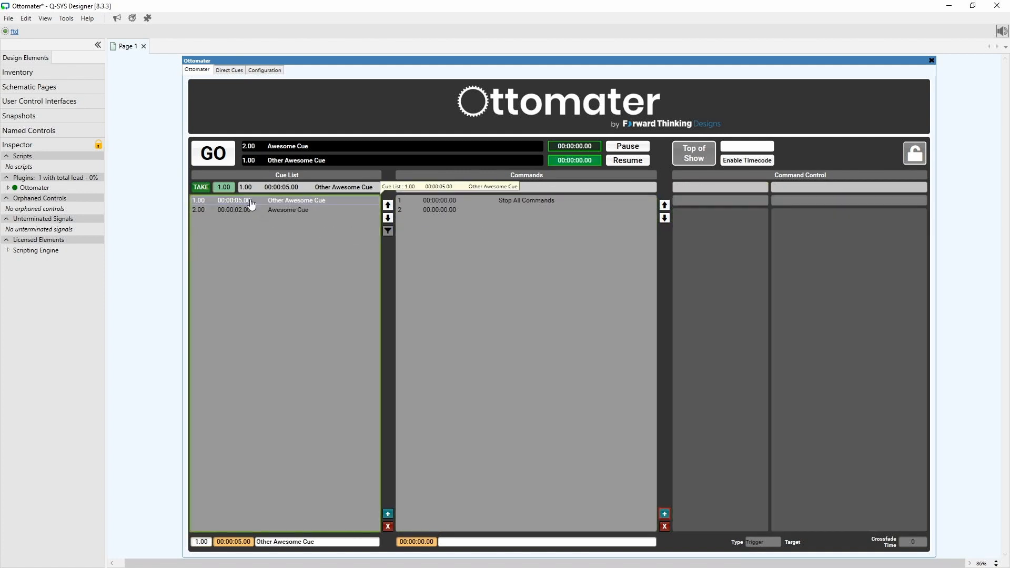
# Target the Go To Cue command at cue 2, Awesome Cue, and fire Other Awesome Cue
pyautogui.click(478, 210)
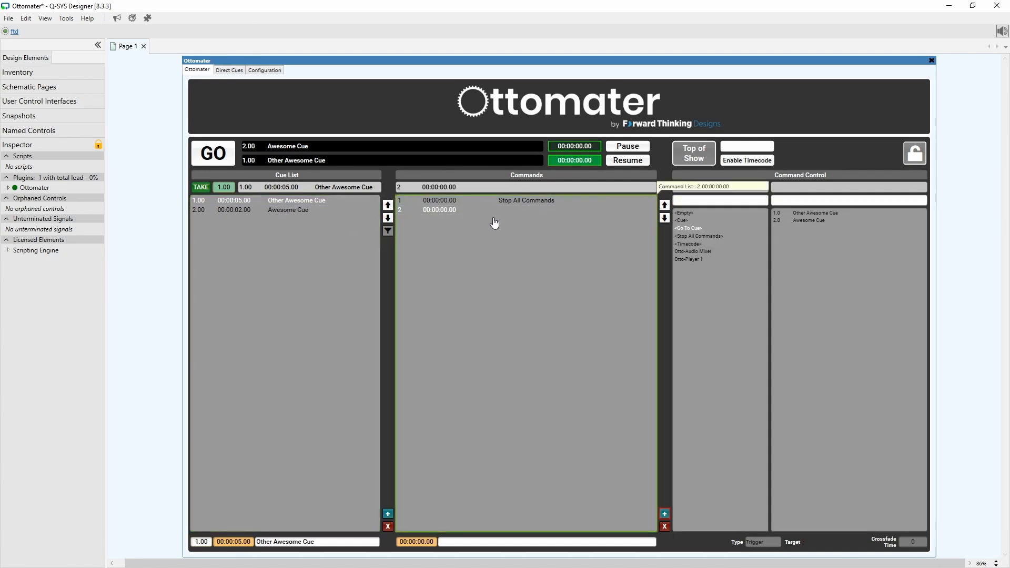
pyautogui.click(829, 222)
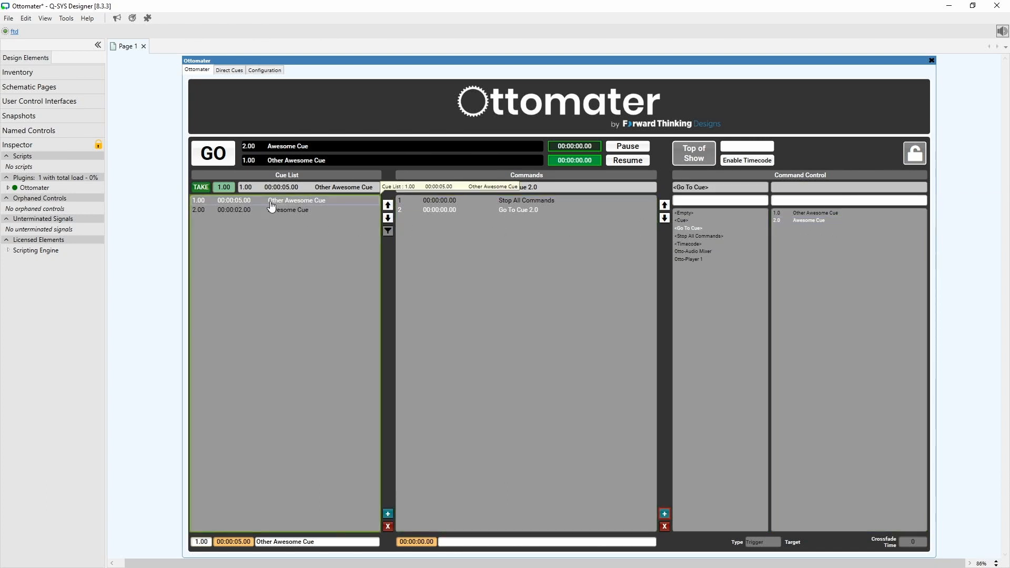
pyautogui.click(271, 203)
pyautogui.click(224, 155)
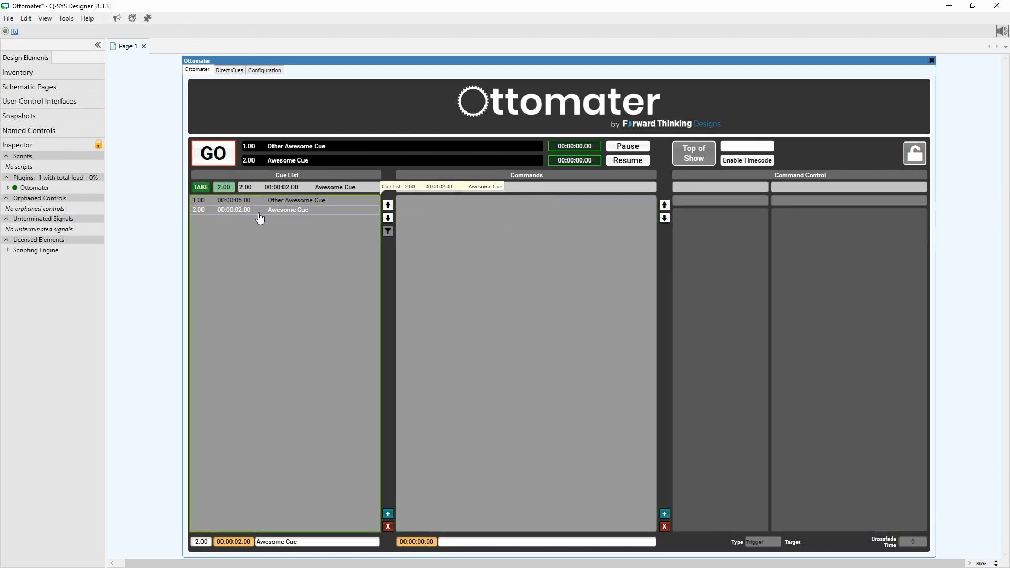
# Add a new cue at the end of the cue list and name it "Third Cue"
pyautogui.click(388, 514)
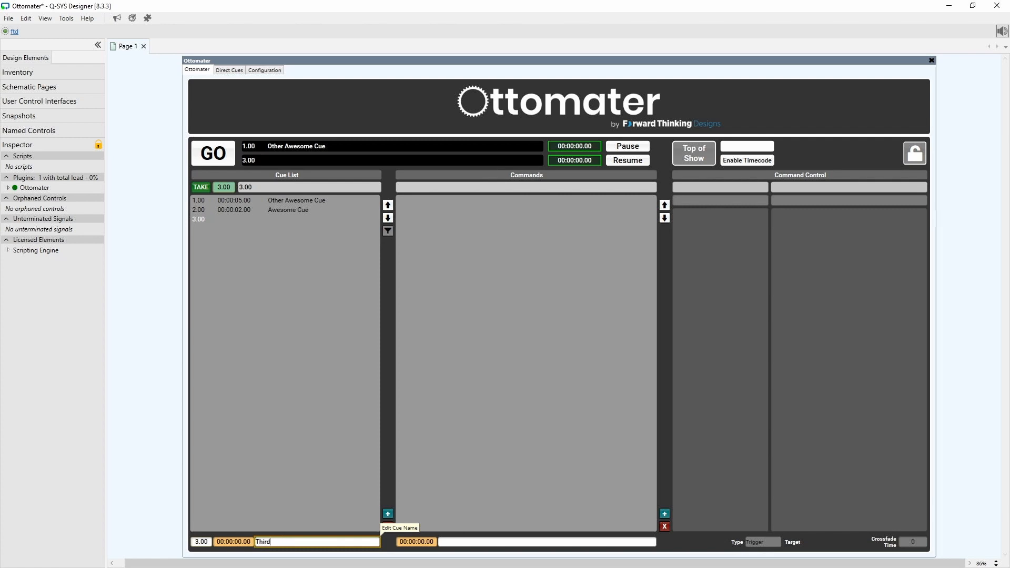
pyautogui.press('Return')
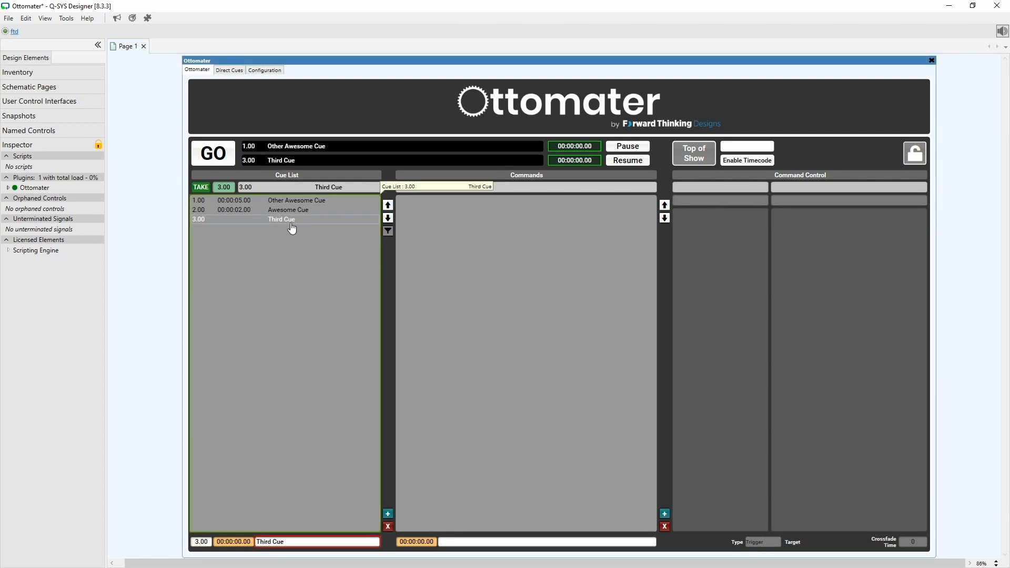
# Retarget Other Awesome Cue's Go To Cue command to cue 3, Third Cue, and fire Other Awesome Cue
pyautogui.click(289, 201)
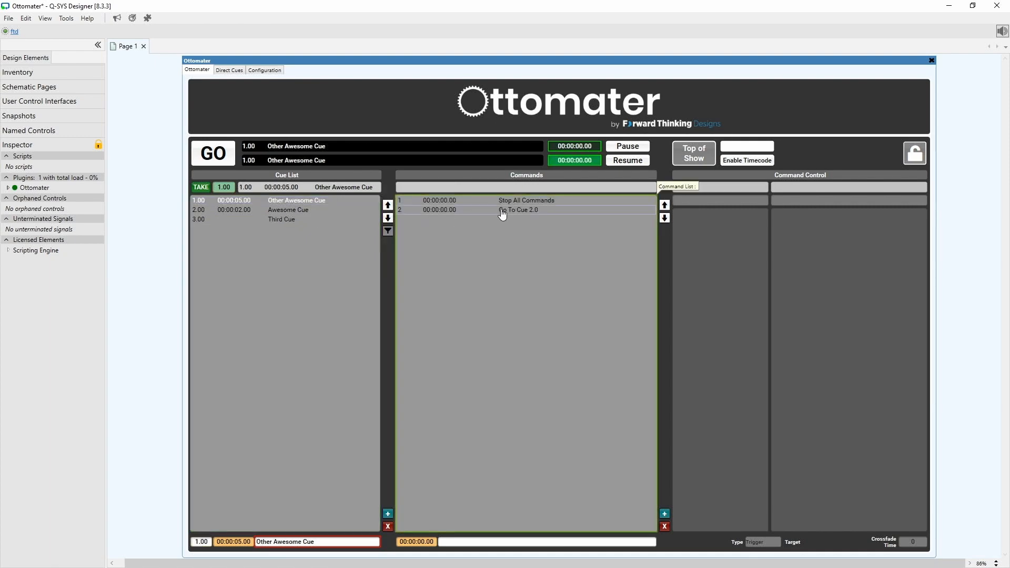
pyautogui.click(502, 210)
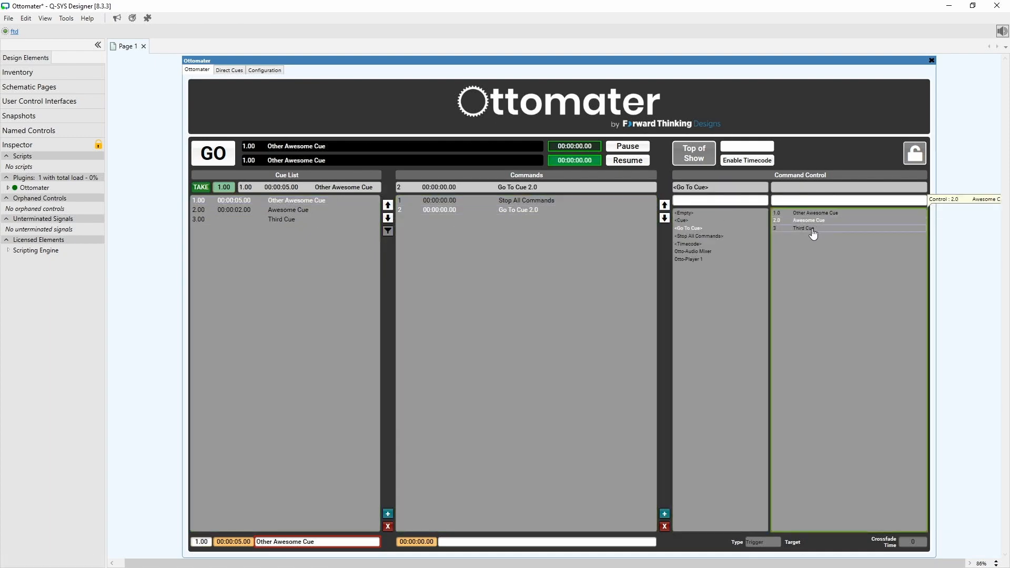
pyautogui.click(812, 229)
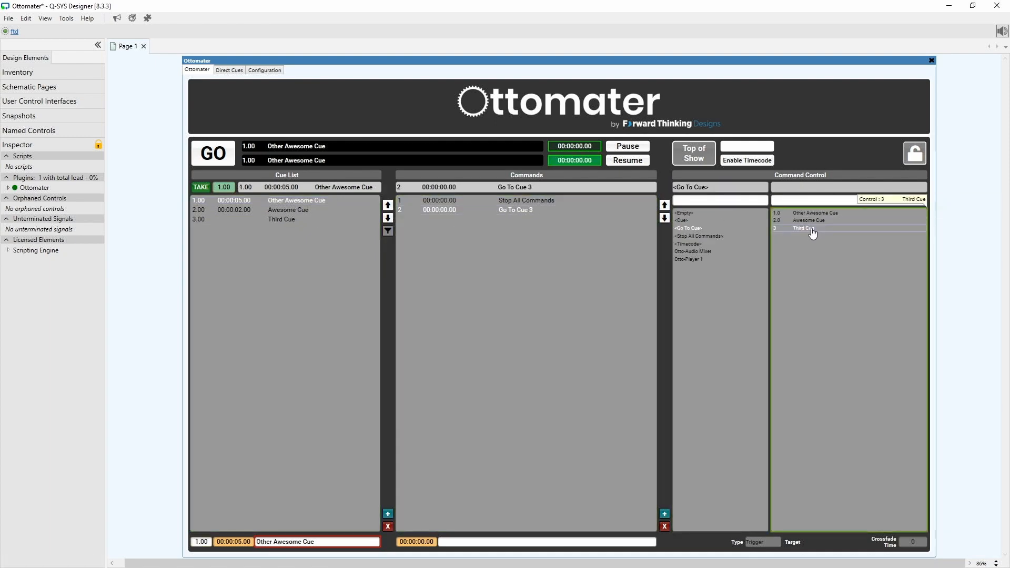
pyautogui.click(269, 204)
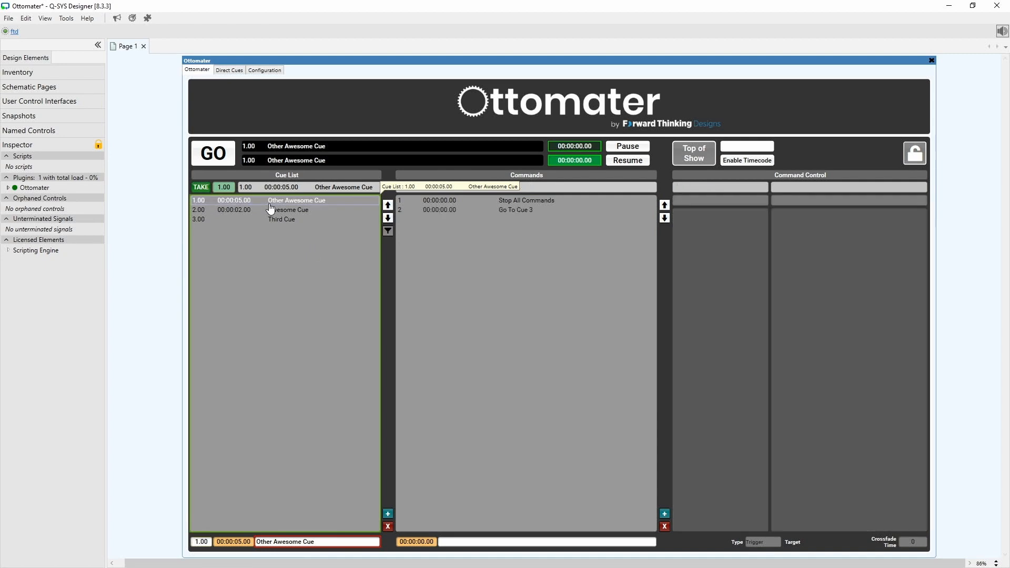
pyautogui.click(210, 151)
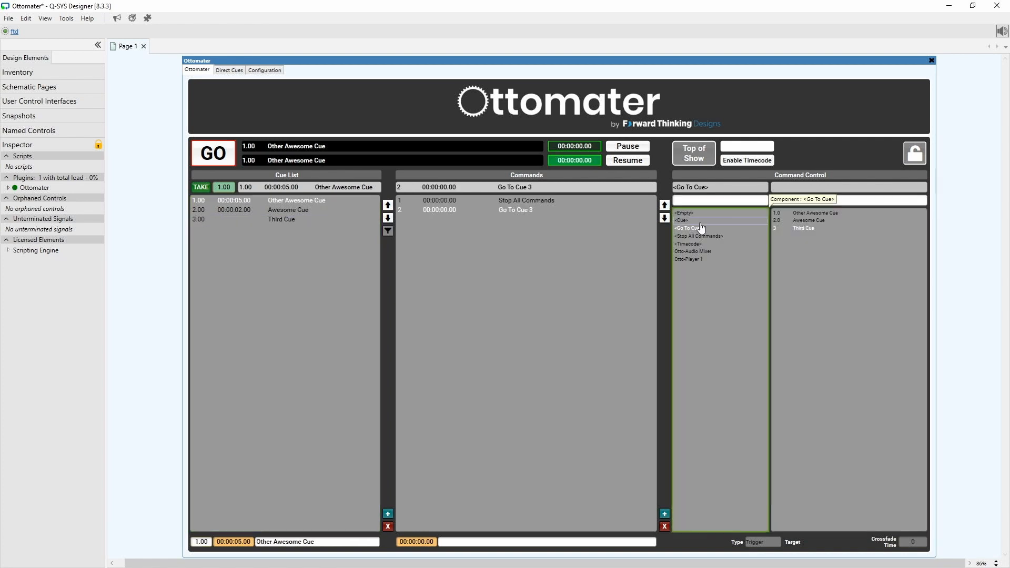
# Change Other Awesome Cue's second command to a Cue command that fires Third Cue, and fire Other Awesome Cue
pyautogui.click(700, 222)
pyautogui.click(820, 222)
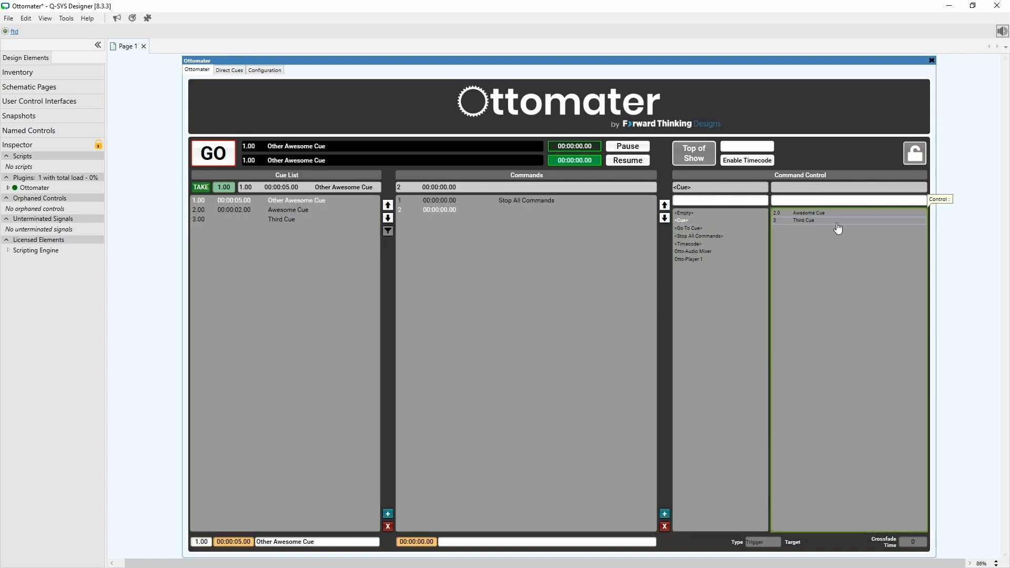
pyautogui.click(836, 223)
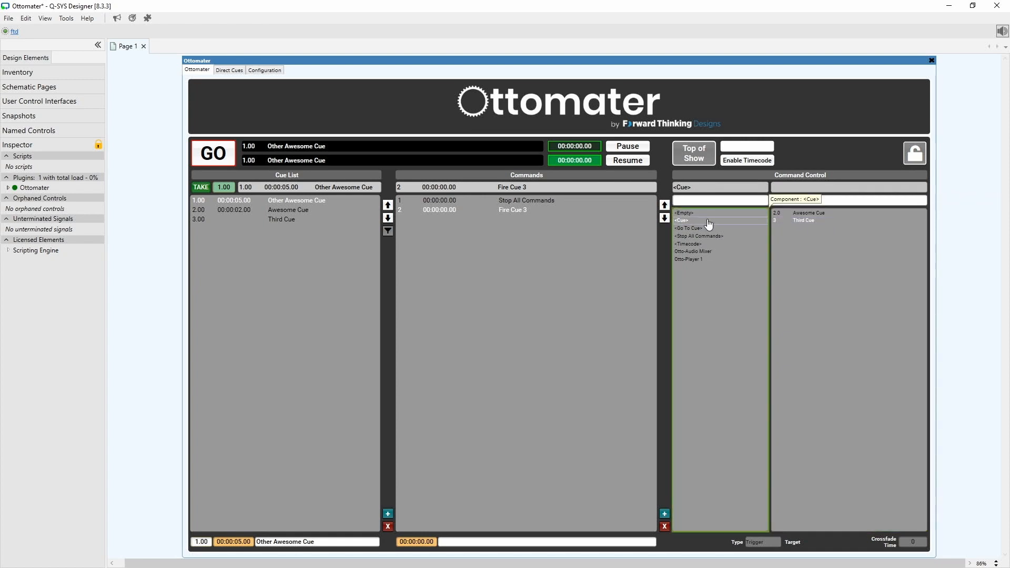
pyautogui.click(256, 203)
pyautogui.click(215, 150)
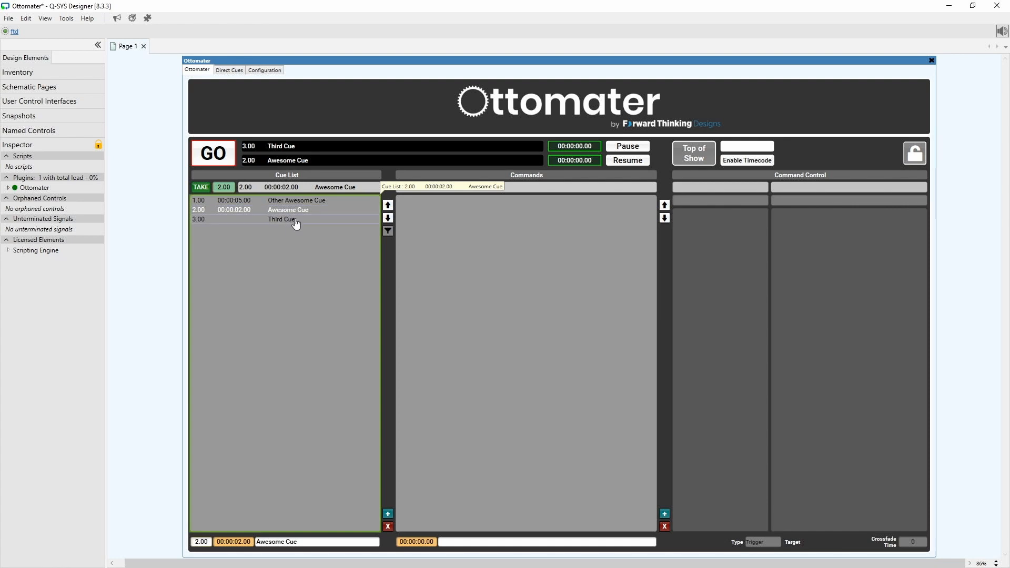
# Try to move the Fire Cue 3 command up in Other Awesome Cue's command order
pyautogui.click(271, 201)
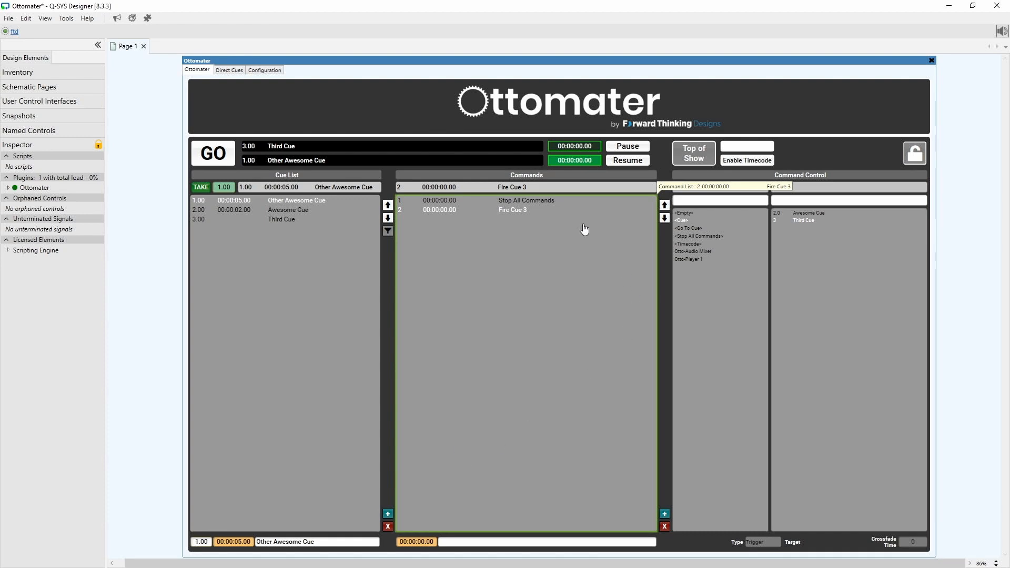
pyautogui.click(514, 215)
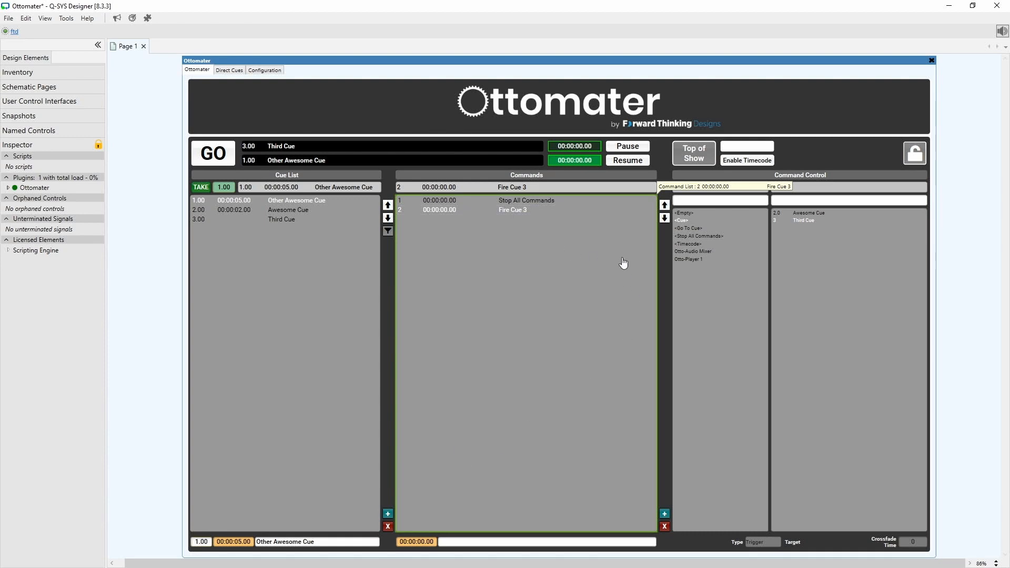
pyautogui.click(665, 206)
pyautogui.click(665, 206)
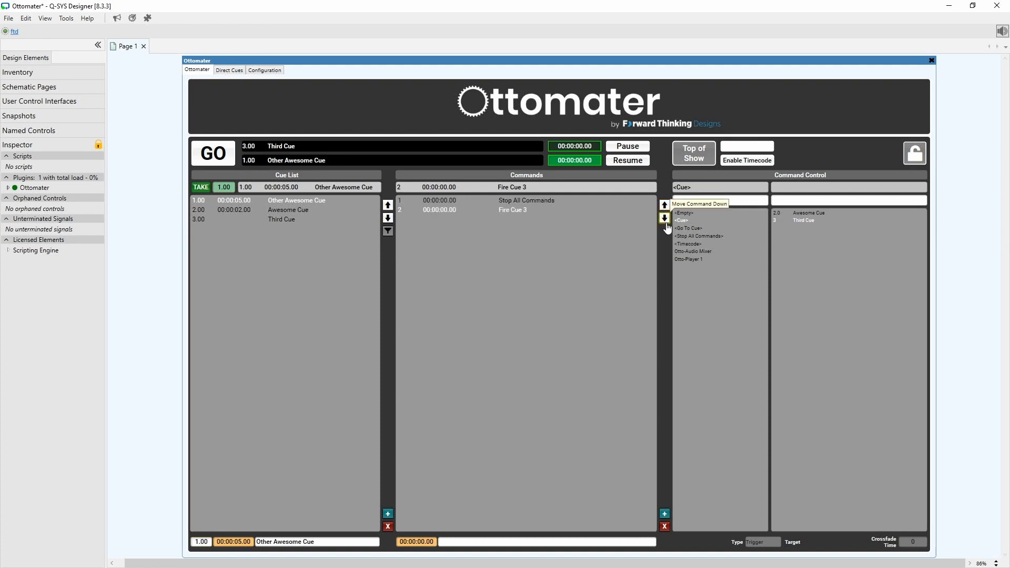
pyautogui.click(665, 206)
pyautogui.click(665, 205)
# Add a third command to Other Awesome Cue at 1 second that triggers play on Otto-Player 1
pyautogui.click(665, 514)
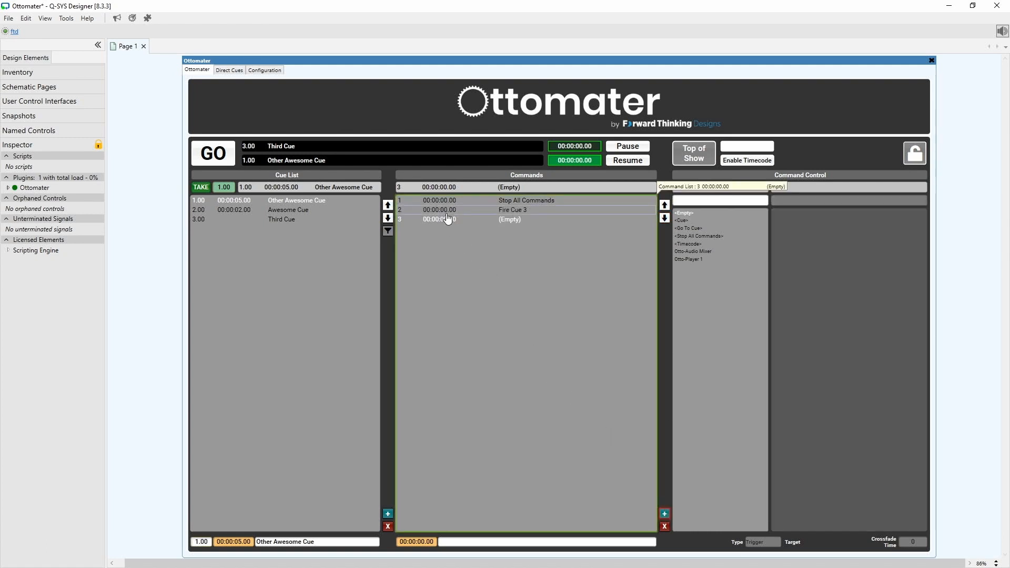
pyautogui.click(413, 542)
pyautogui.write('1')
pyautogui.press('Return')
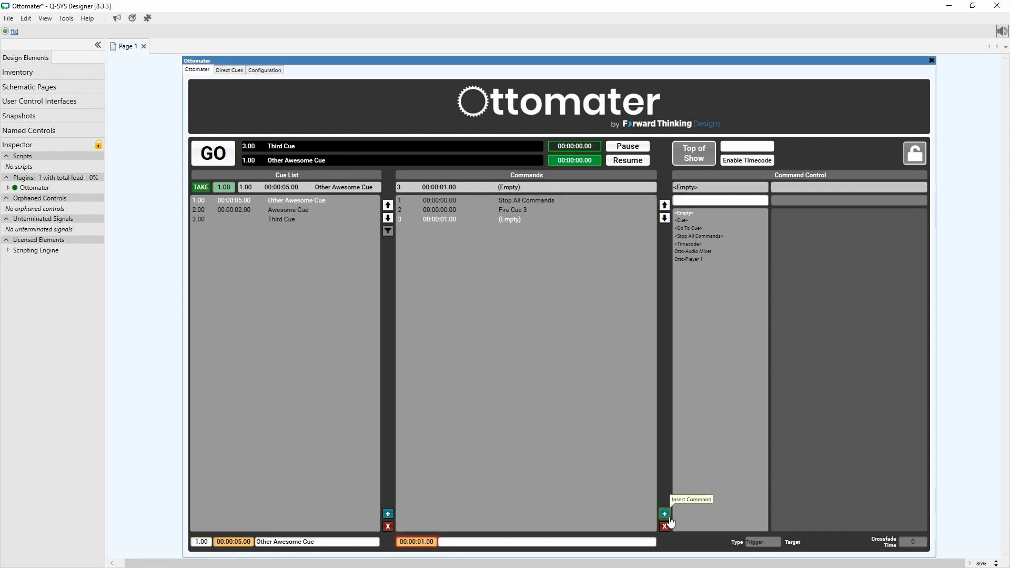
pyautogui.click(721, 253)
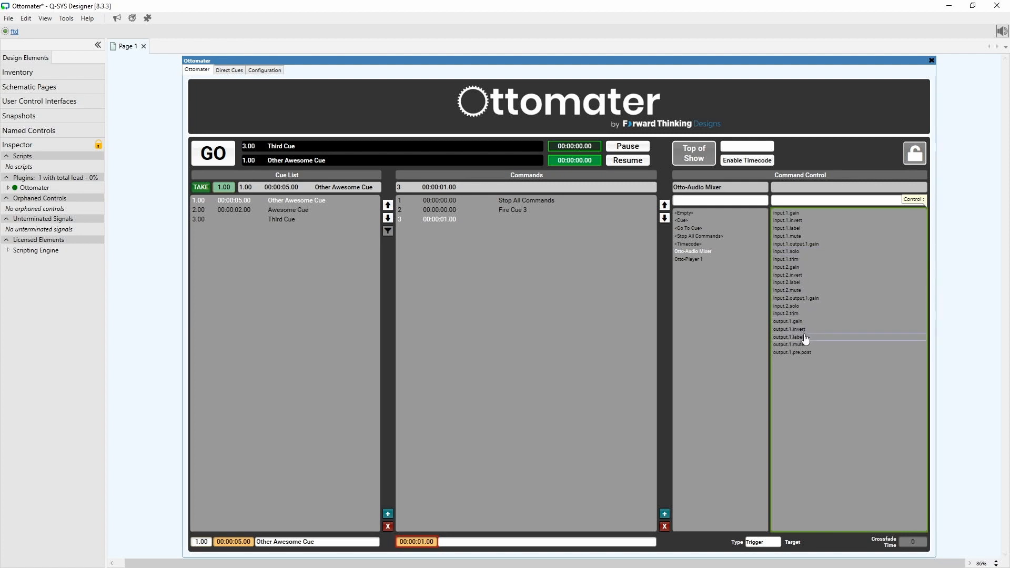
pyautogui.click(741, 261)
pyautogui.click(804, 315)
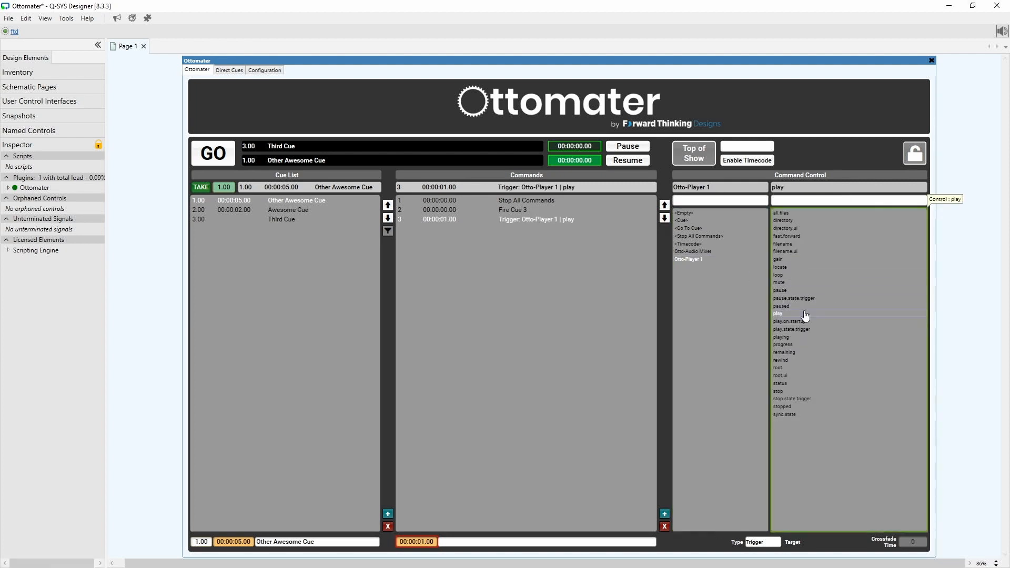
# Move the Fire Cue 3 command above Stop All Commands and return it to second place
pyautogui.click(500, 210)
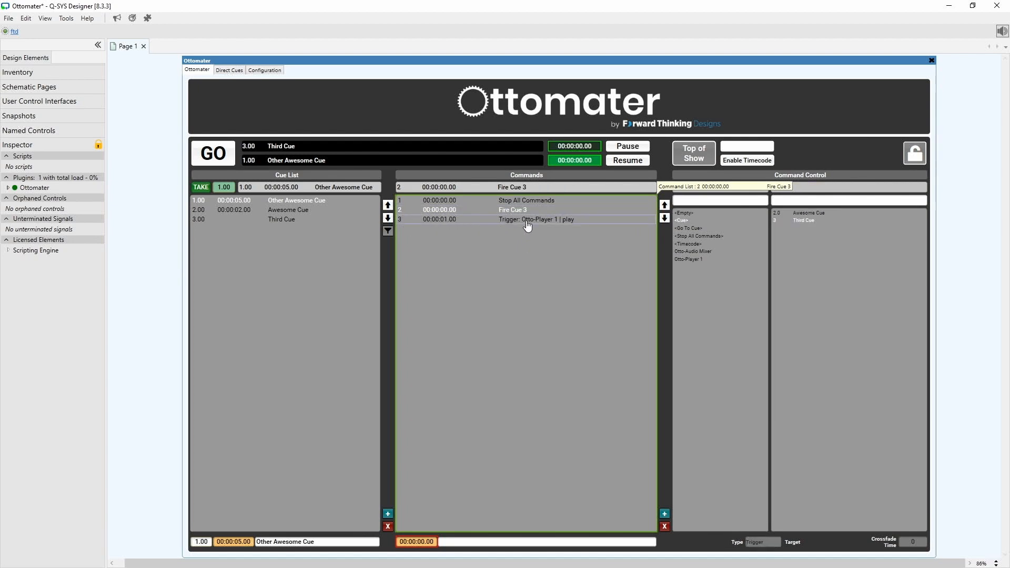
pyautogui.click(664, 218)
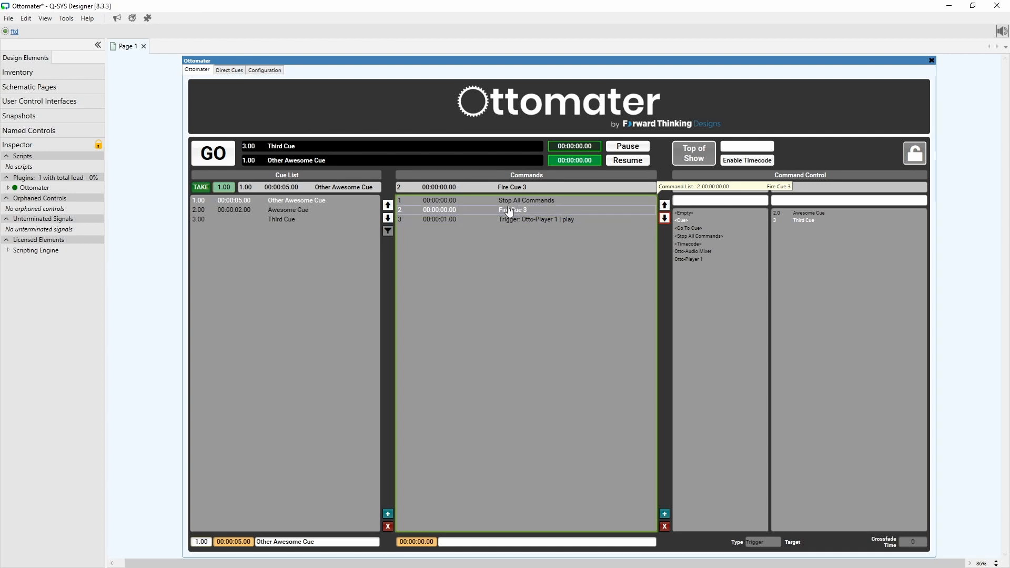
pyautogui.click(665, 206)
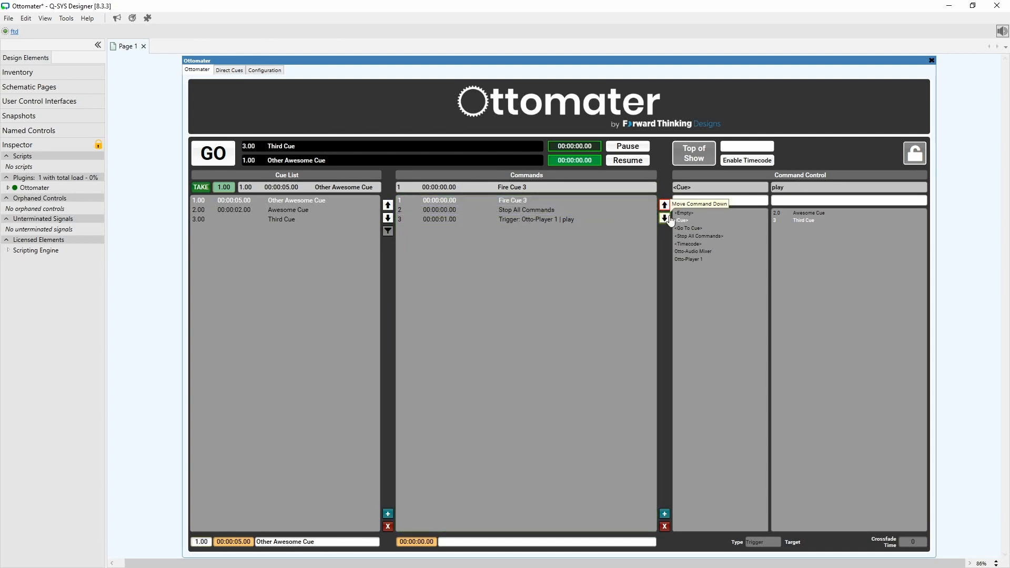
pyautogui.click(667, 219)
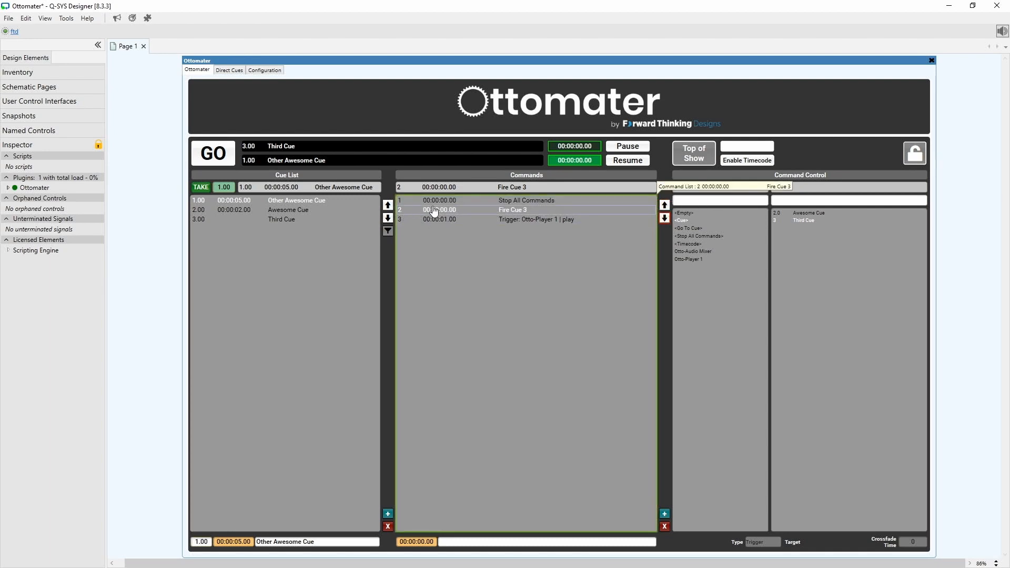
# Delete the Otto-Player 1 play command from Other Awesome Cue
pyautogui.click(503, 221)
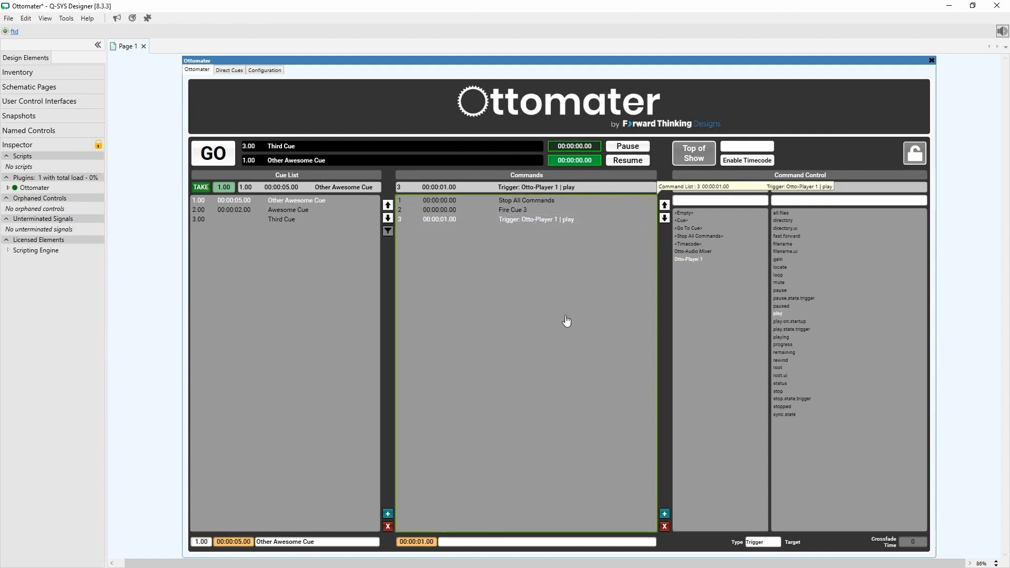
pyautogui.click(664, 525)
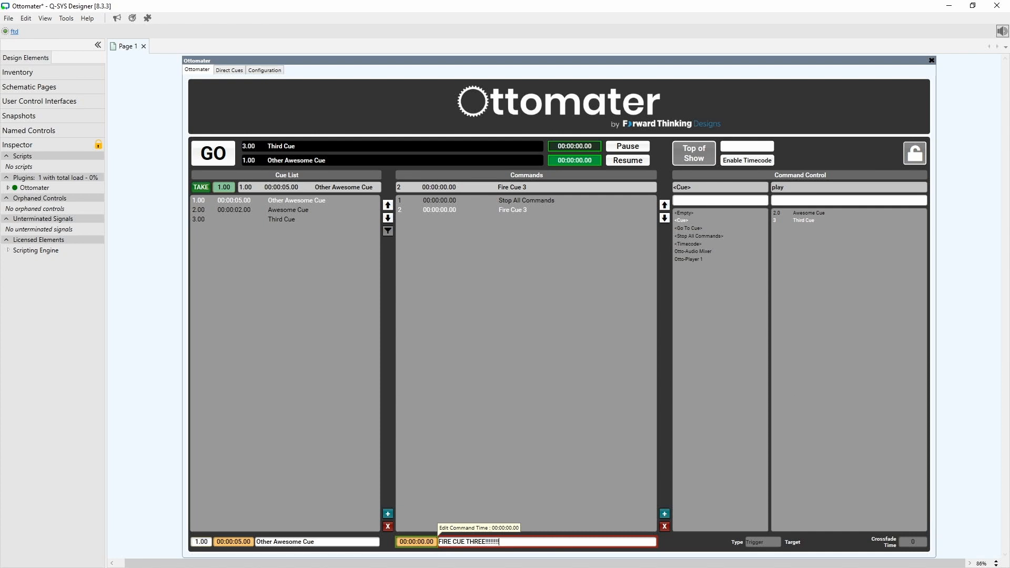
# Label the Fire Cue 3 command "FIRE CUE THREE!!!!!!!" and set its command time to 3 seconds
pyautogui.press('Return')
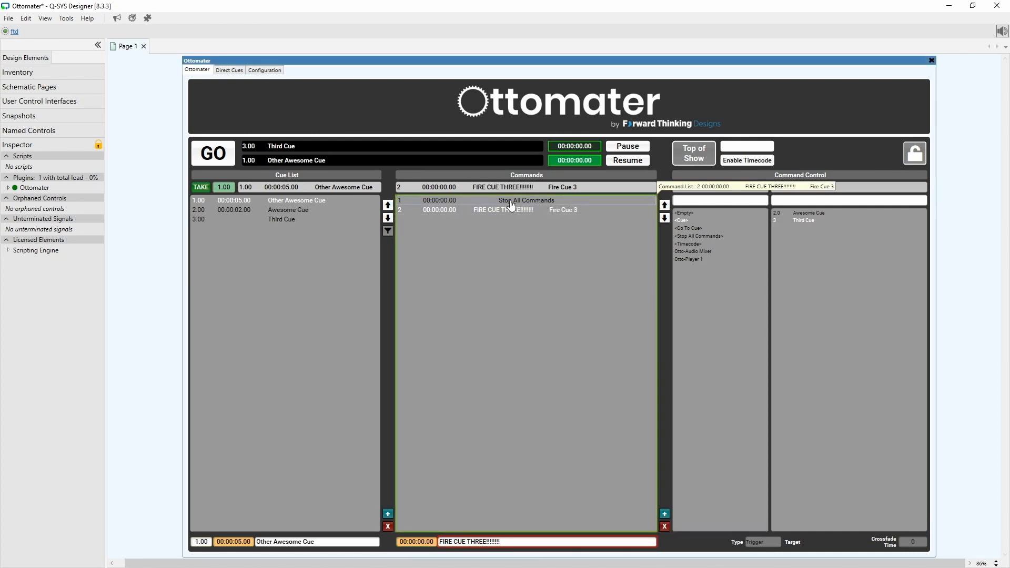
pyautogui.click(425, 543)
pyautogui.write('3')
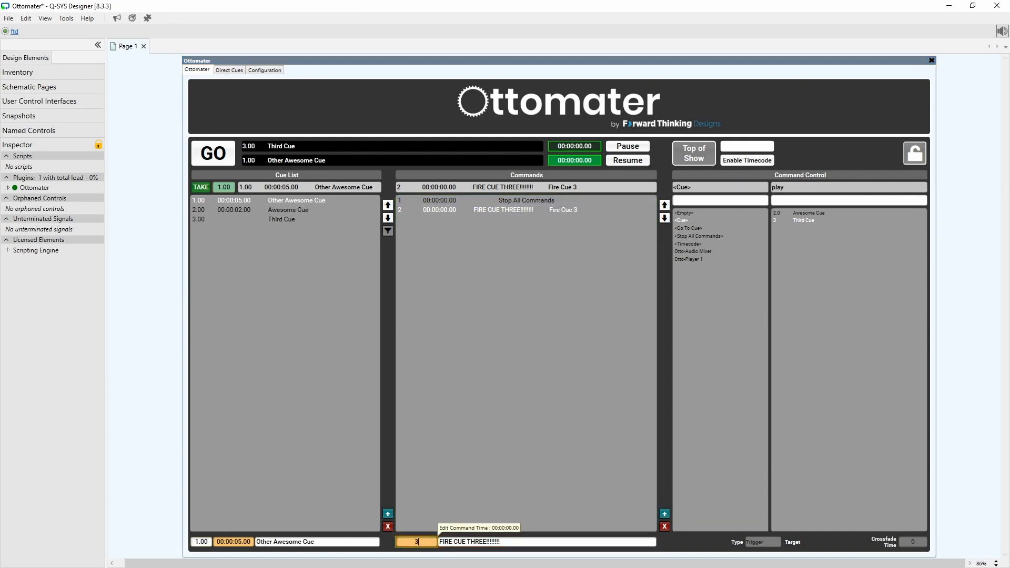
pyautogui.press('Return')
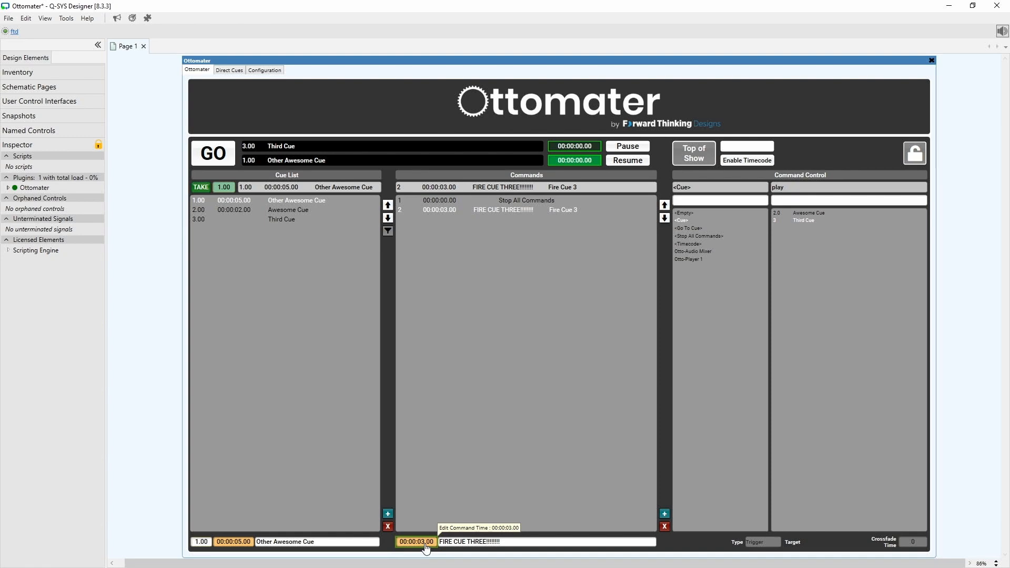
pyautogui.click(247, 545)
pyautogui.click(254, 542)
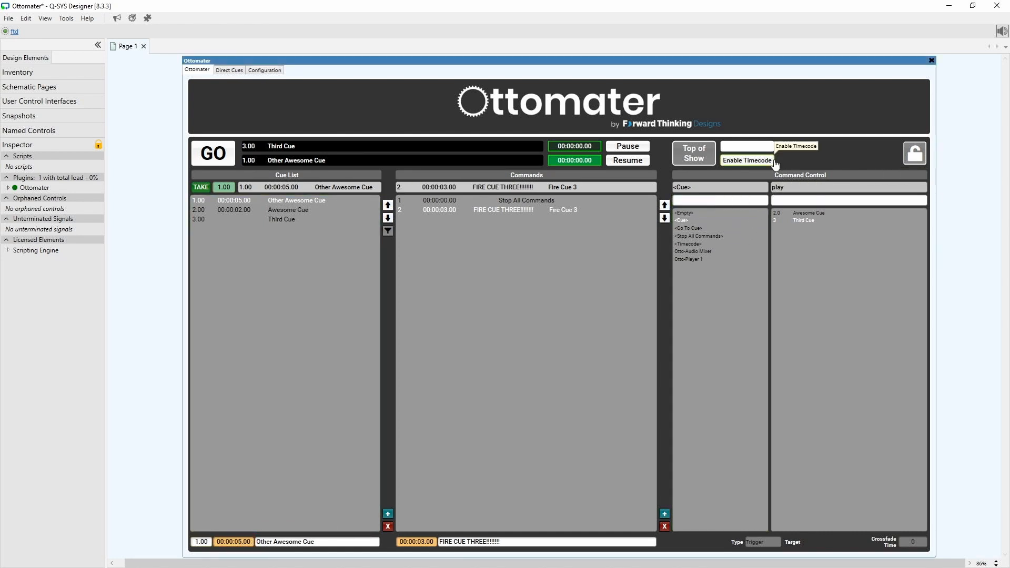
pyautogui.click(772, 167)
pyautogui.click(772, 167)
# Select Third Cue and reset the cue list to the top of the show
pyautogui.click(300, 220)
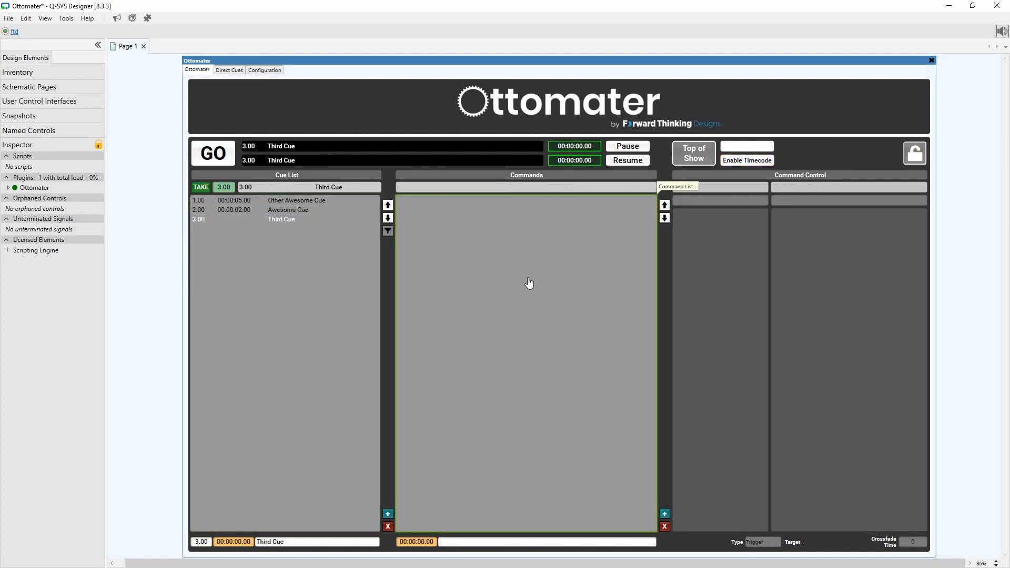
pyautogui.click(712, 157)
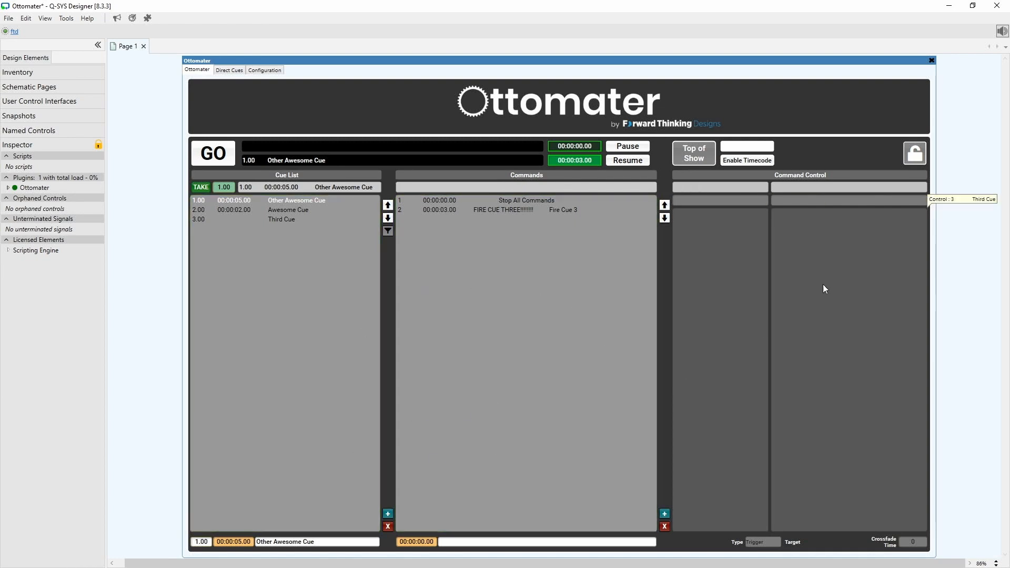
# Lock the cue list against editing, try selecting the different cues, and unlock editing again
pyautogui.click(914, 157)
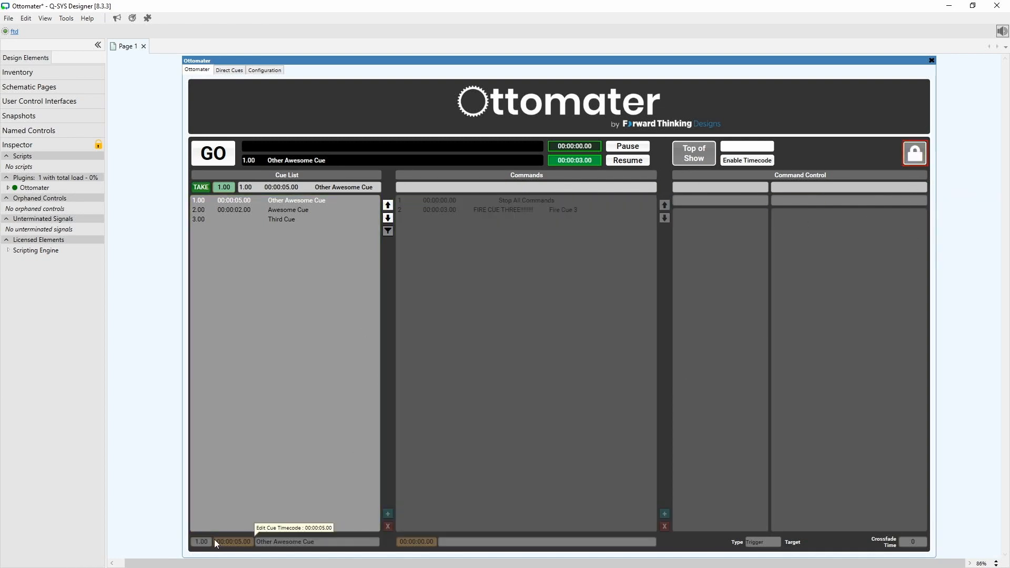
pyautogui.click(298, 222)
pyautogui.click(297, 203)
pyautogui.click(296, 212)
pyautogui.click(298, 221)
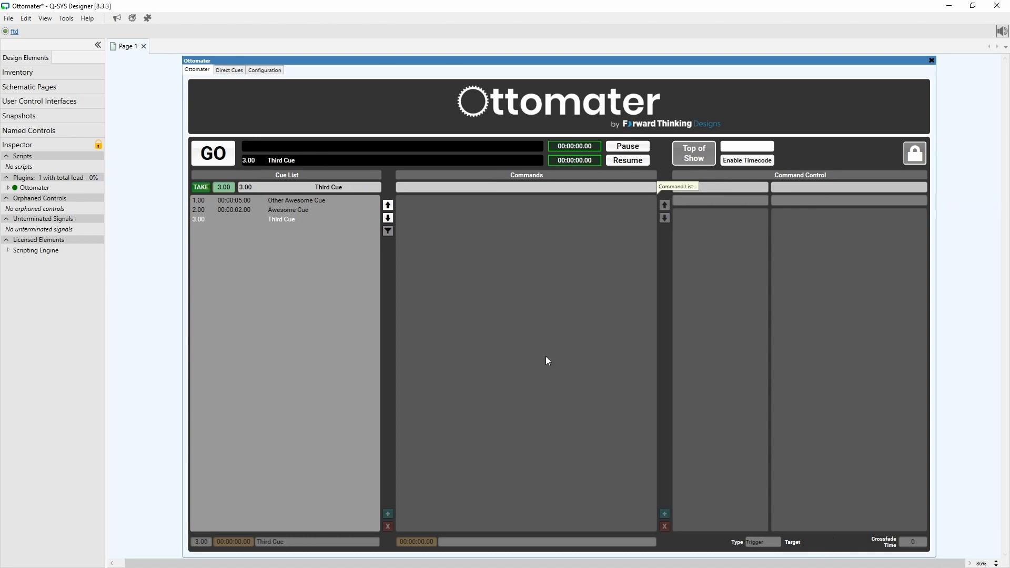
pyautogui.click(307, 209)
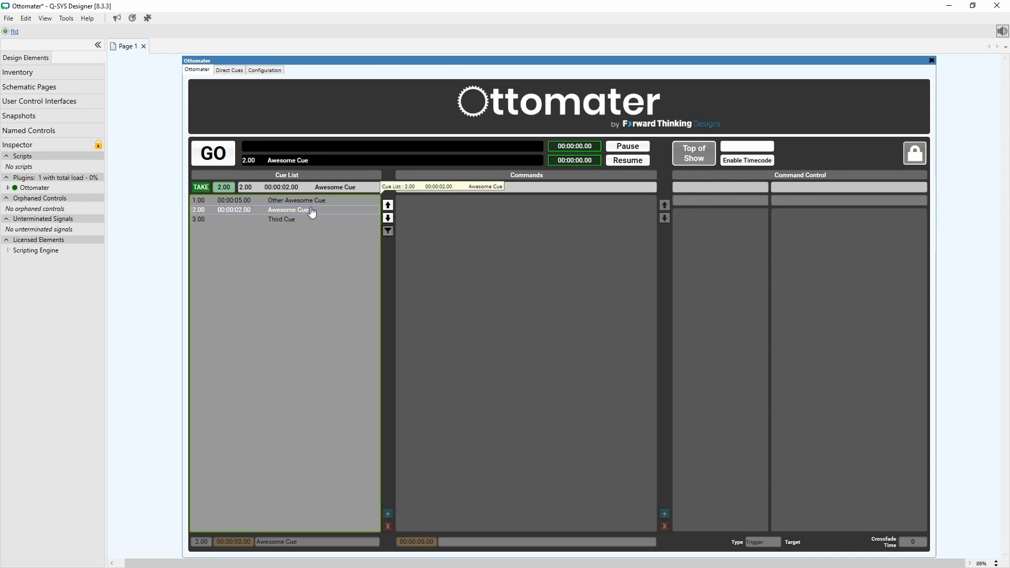
pyautogui.click(310, 200)
pyautogui.click(309, 210)
pyautogui.click(310, 200)
pyautogui.click(914, 153)
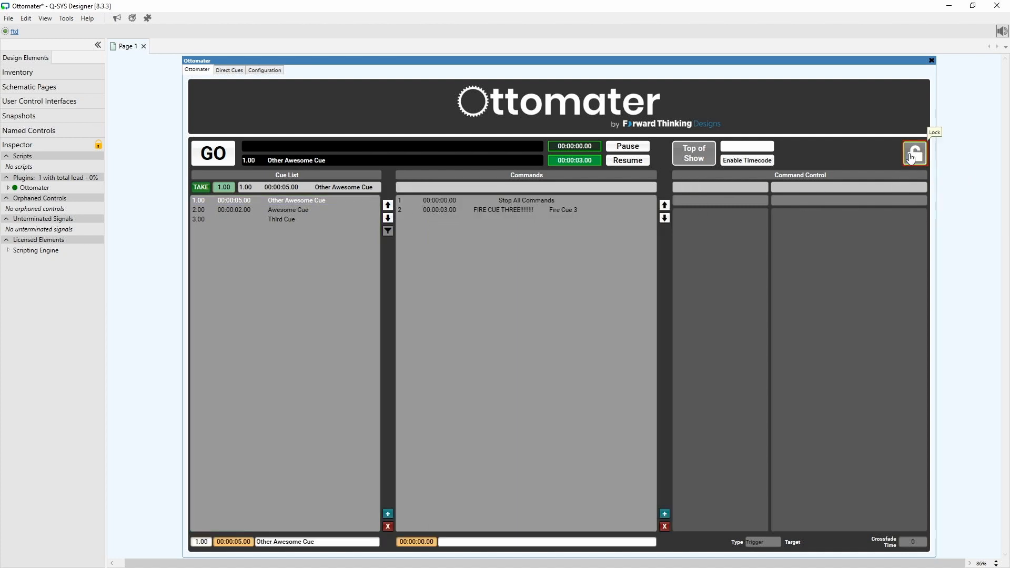
# Fire Other Awesome Cue, pausing and resuming its timed command while it runs
pyautogui.click(438, 203)
pyautogui.click(295, 210)
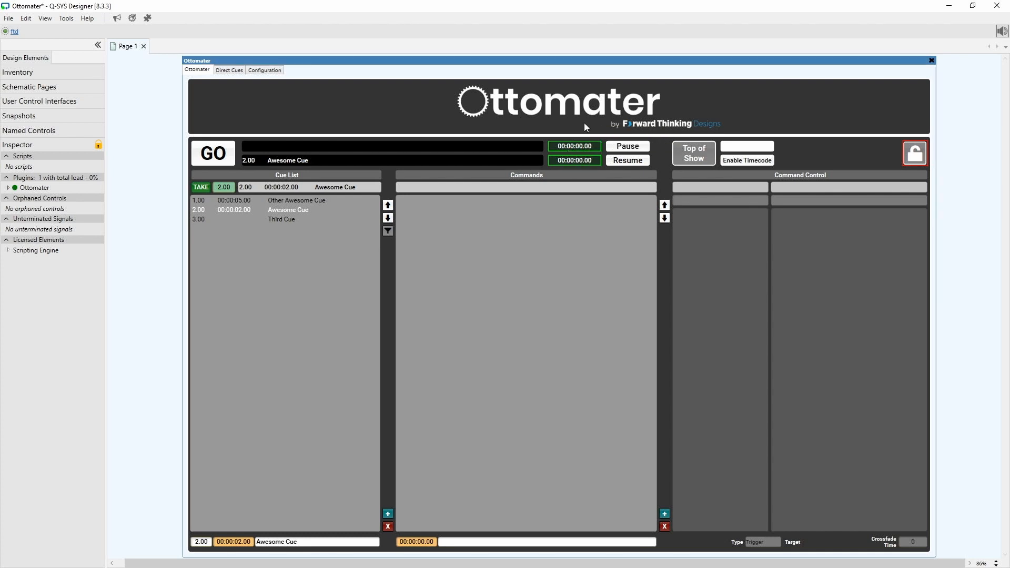
pyautogui.click(311, 203)
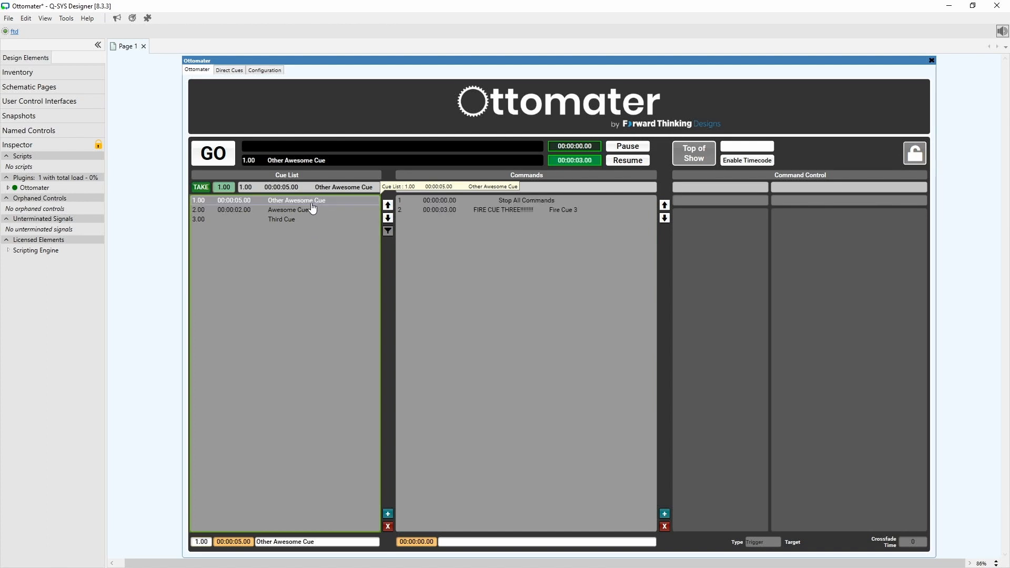
pyautogui.click(216, 155)
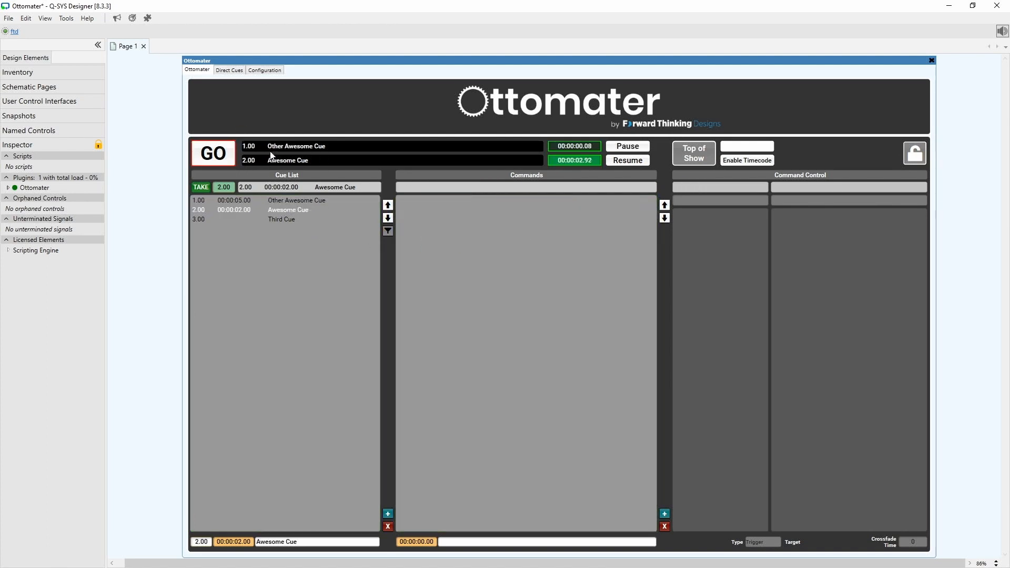
pyautogui.click(644, 151)
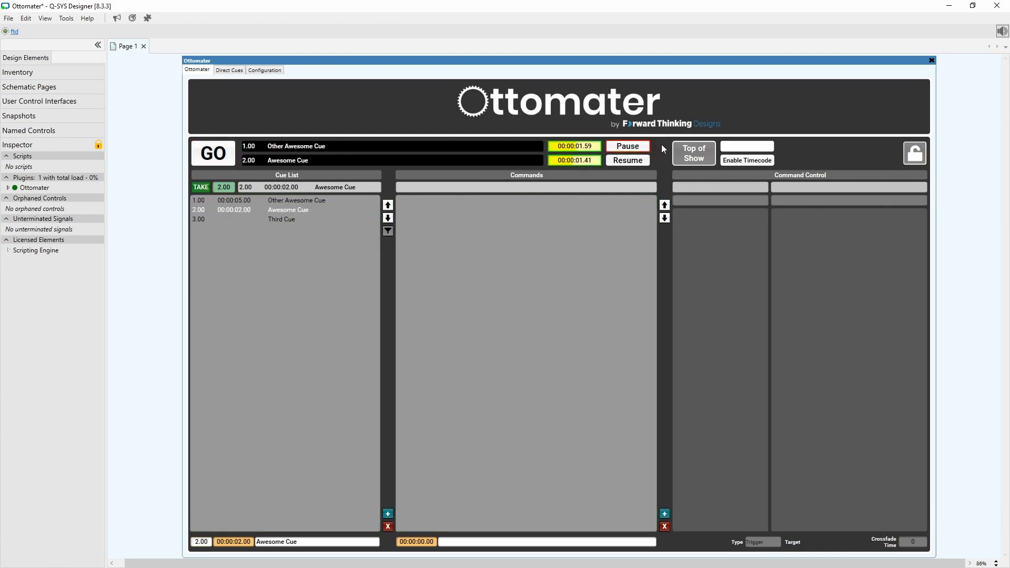
pyautogui.click(645, 160)
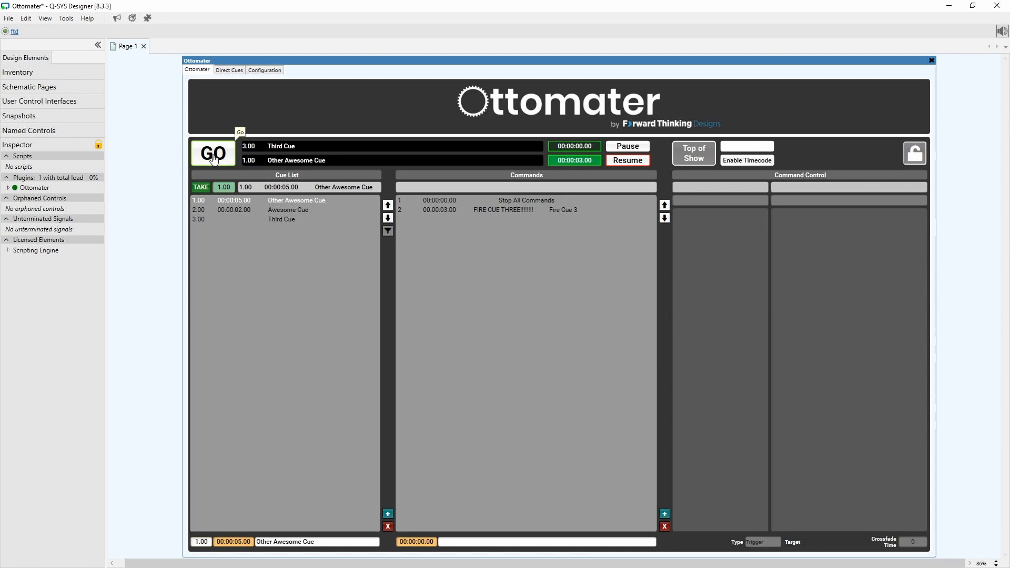
# Pause the running Other Awesome Cue, reselect it in the cue list and fire it again from the paused state
pyautogui.click(628, 147)
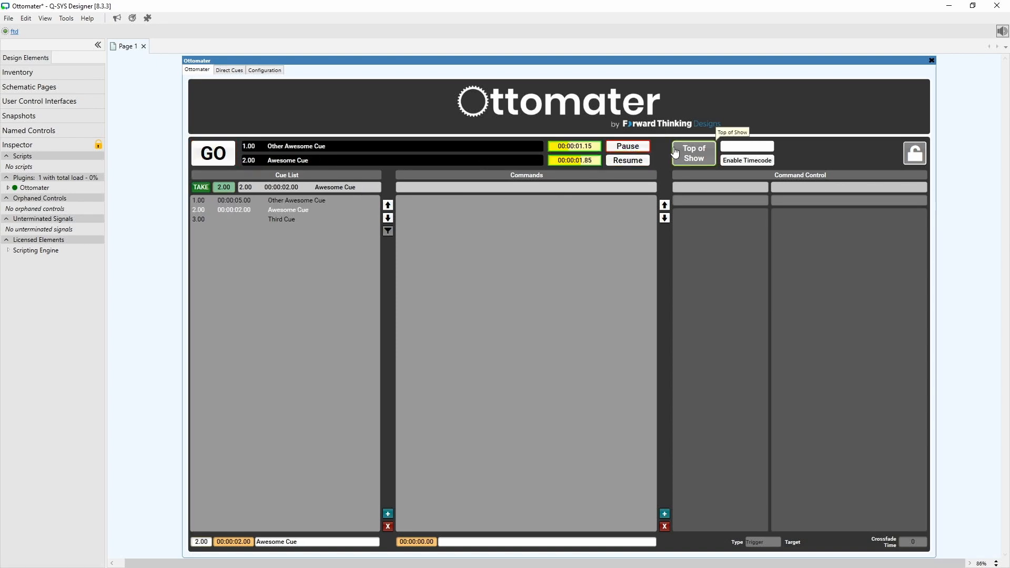
pyautogui.click(296, 205)
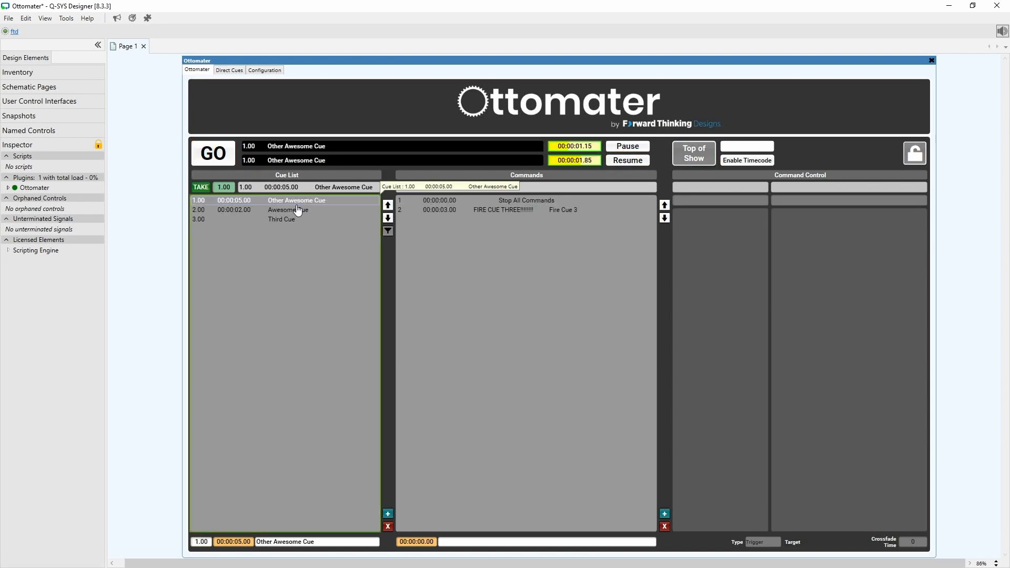
pyautogui.click(223, 156)
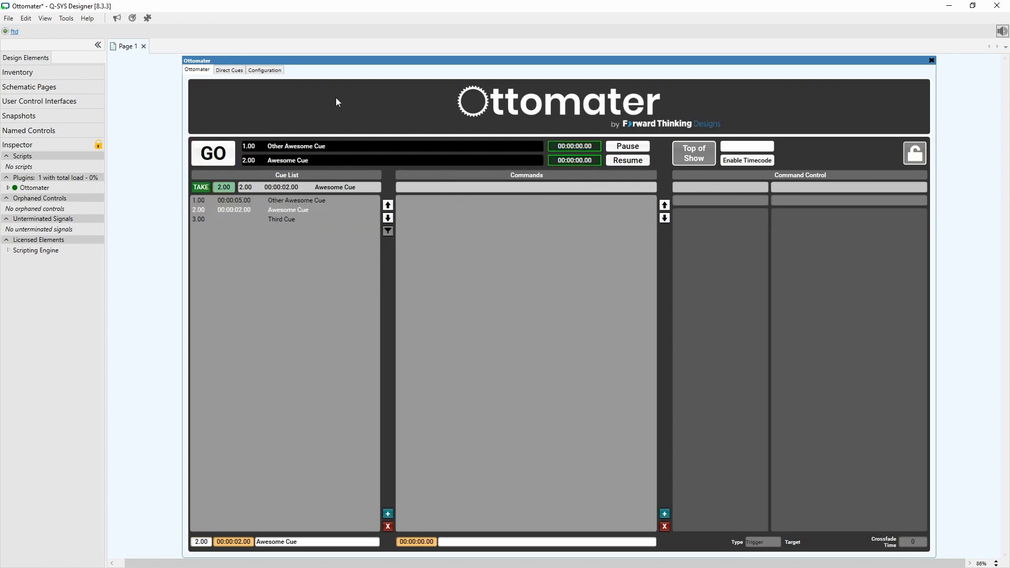
# Assign cue 2 to Direct Cue 1 and fire it, checking the current cue on the main Ottomater page
pyautogui.click(236, 73)
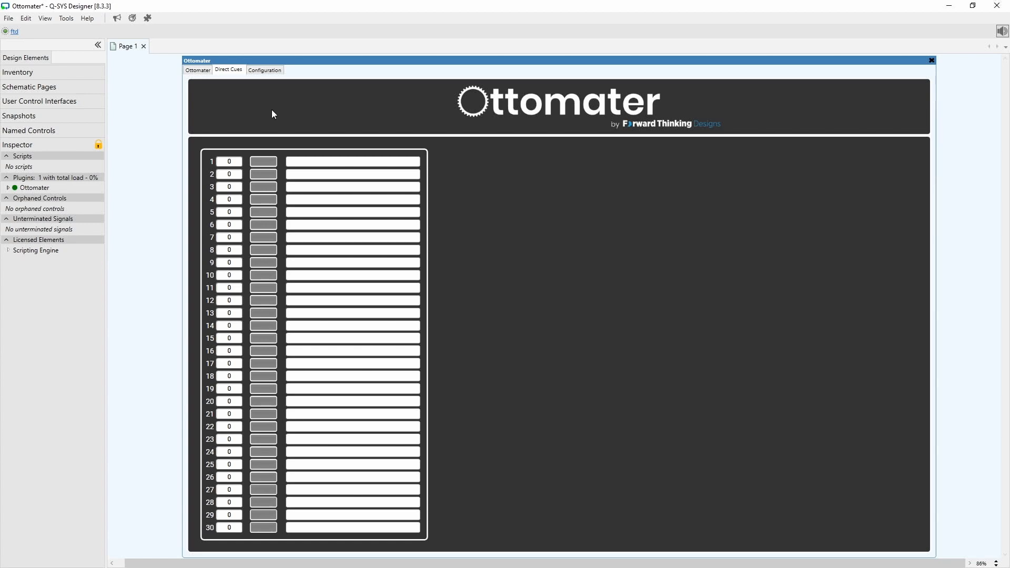
pyautogui.click(230, 163)
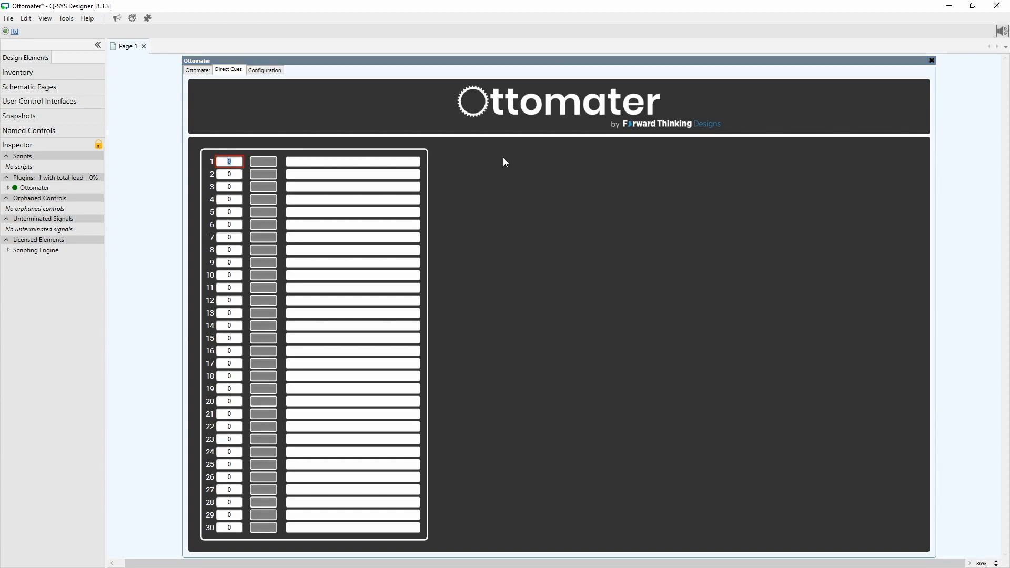
pyautogui.write('2')
pyautogui.press('Return')
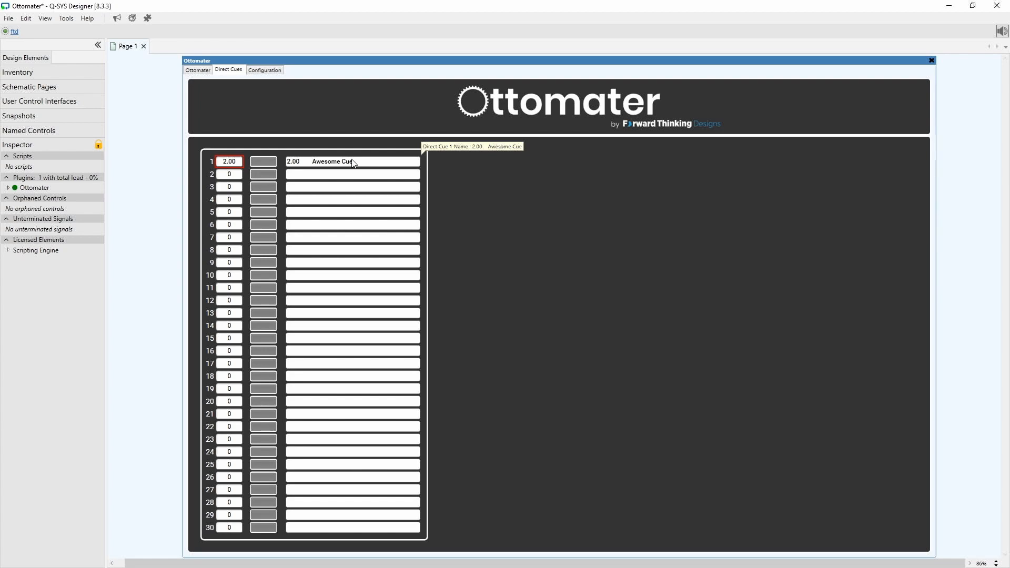
pyautogui.click(265, 167)
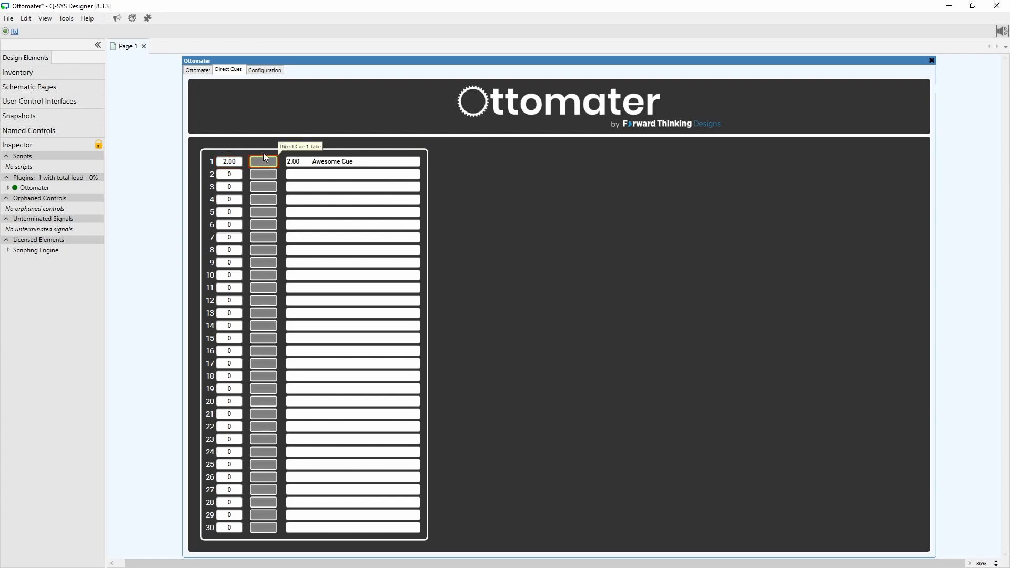
pyautogui.click(202, 76)
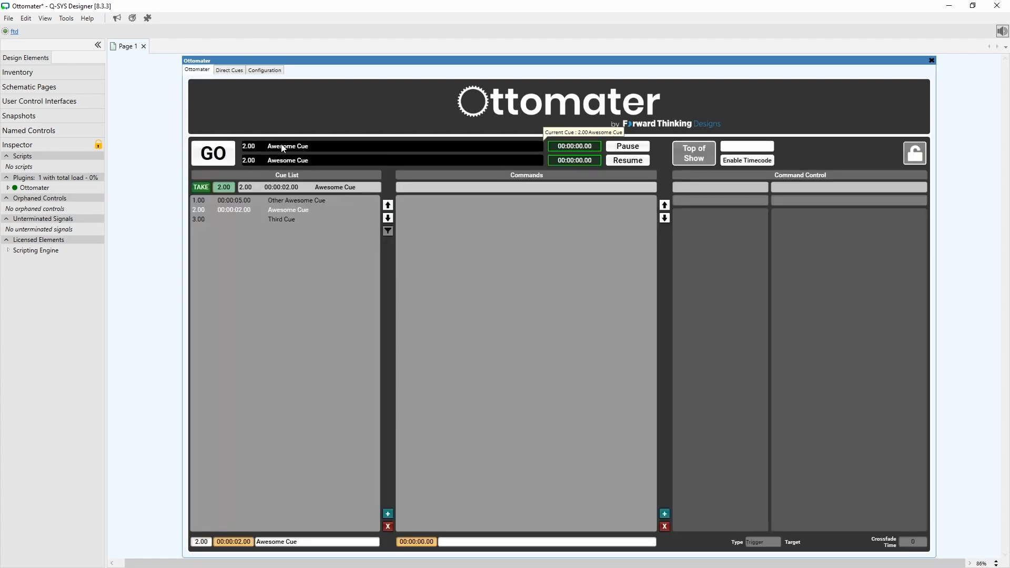
# Assign cue 1 to Direct Cue 2
pyautogui.click(234, 73)
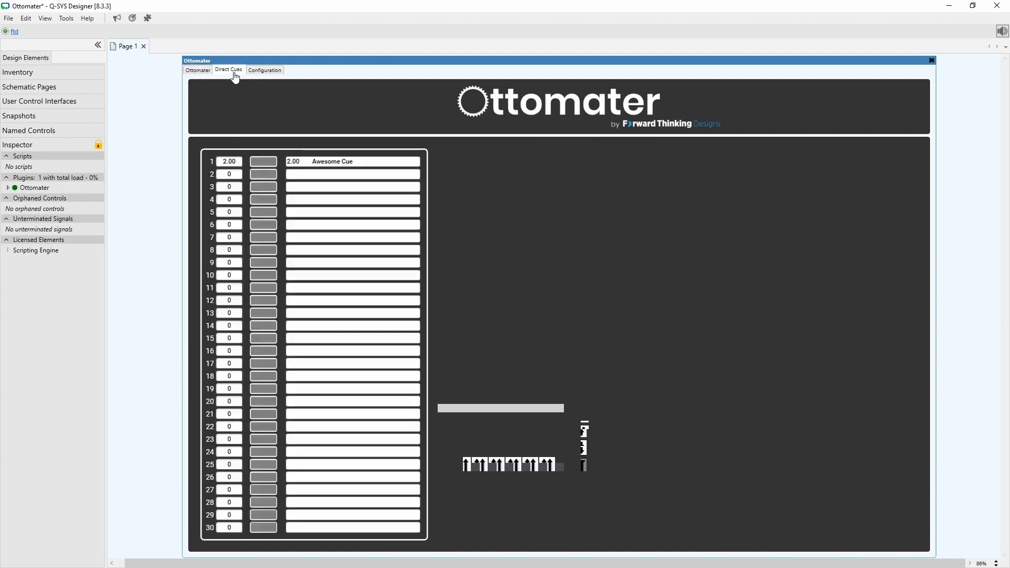
pyautogui.click(233, 174)
pyautogui.write('1')
pyautogui.press('Return')
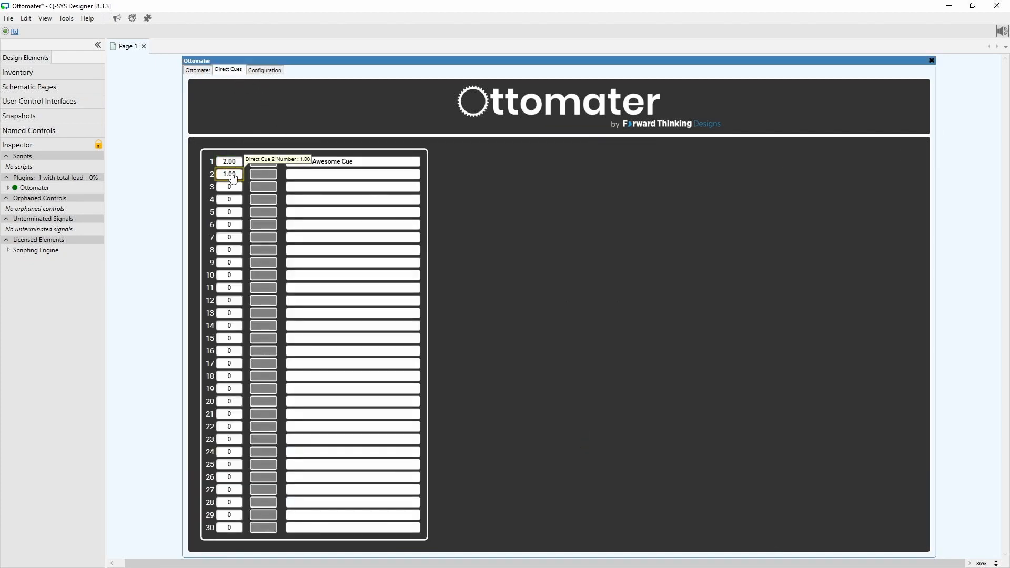
# Fire Direct Cue 2 and check the current cue on the main Ottomater page
pyautogui.click(271, 176)
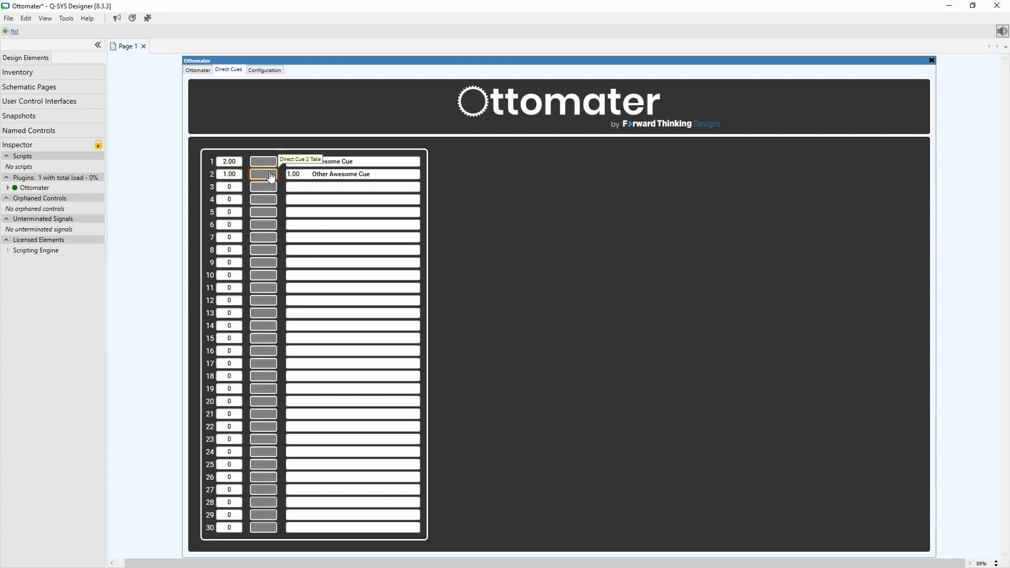
pyautogui.click(196, 71)
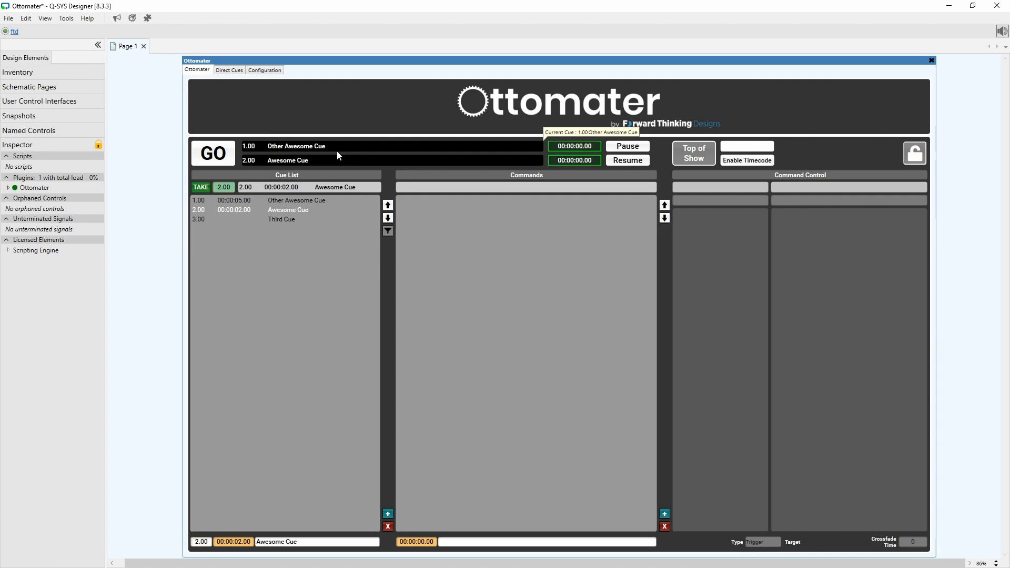
# Open the plugin's configuration page and examine the Show File data by selecting all of its text
pyautogui.click(263, 70)
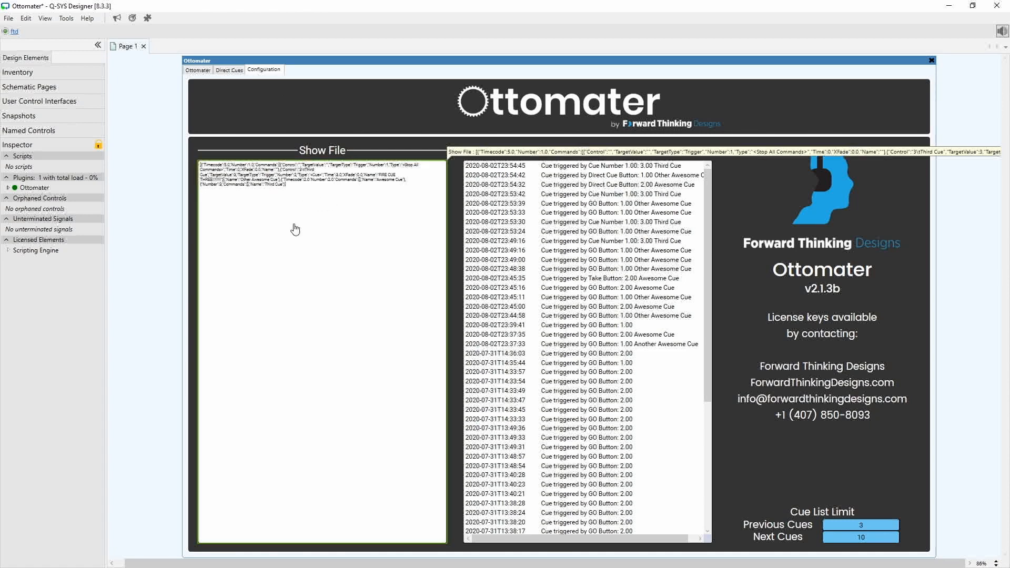
pyautogui.click(292, 197)
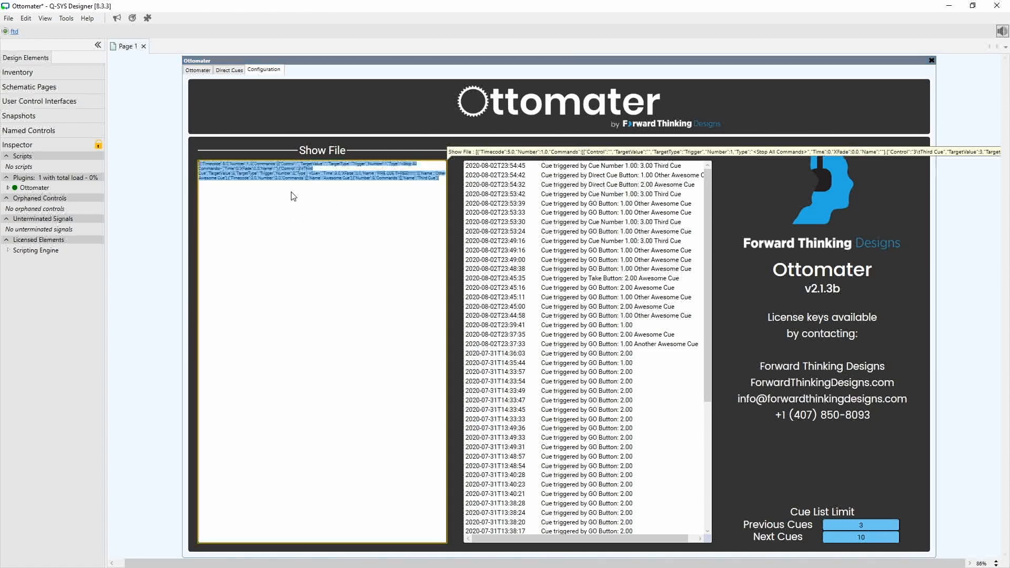
pyautogui.click(280, 121)
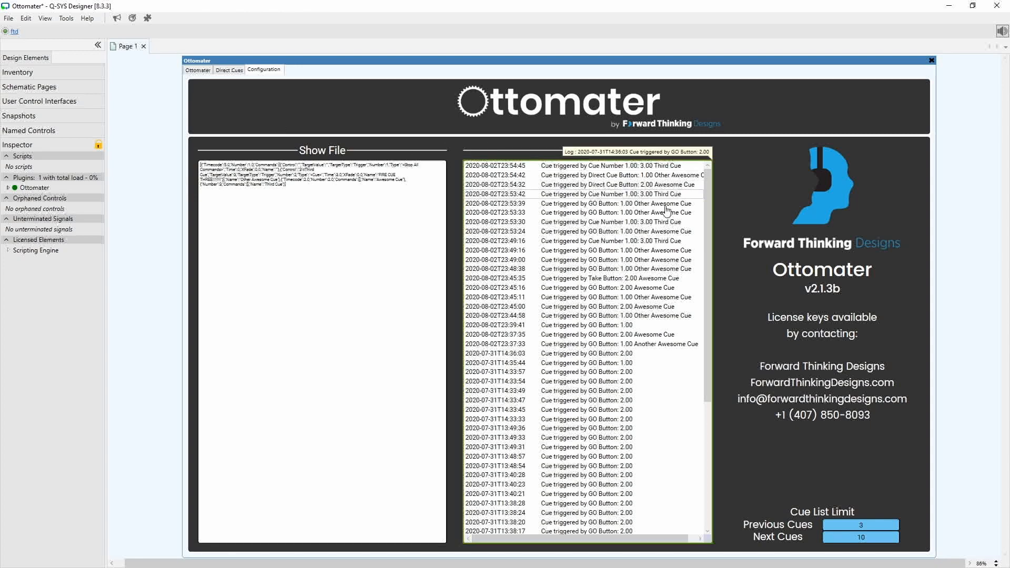
# Examine the configuration log for how recent cues were triggered, including GO button, cue number and direct cue entries
pyautogui.moveTo(705, 191)
pyautogui.mouseDown()
pyautogui.moveTo(705, 360)
pyautogui.moveTo(706, 182)
pyautogui.mouseUp()
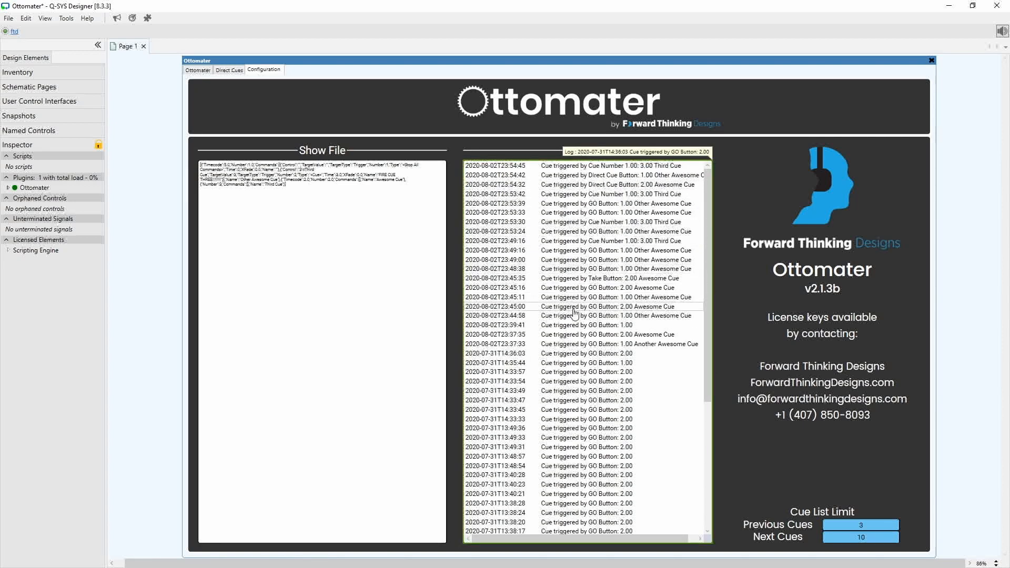
pyautogui.click(579, 221)
pyautogui.click(579, 213)
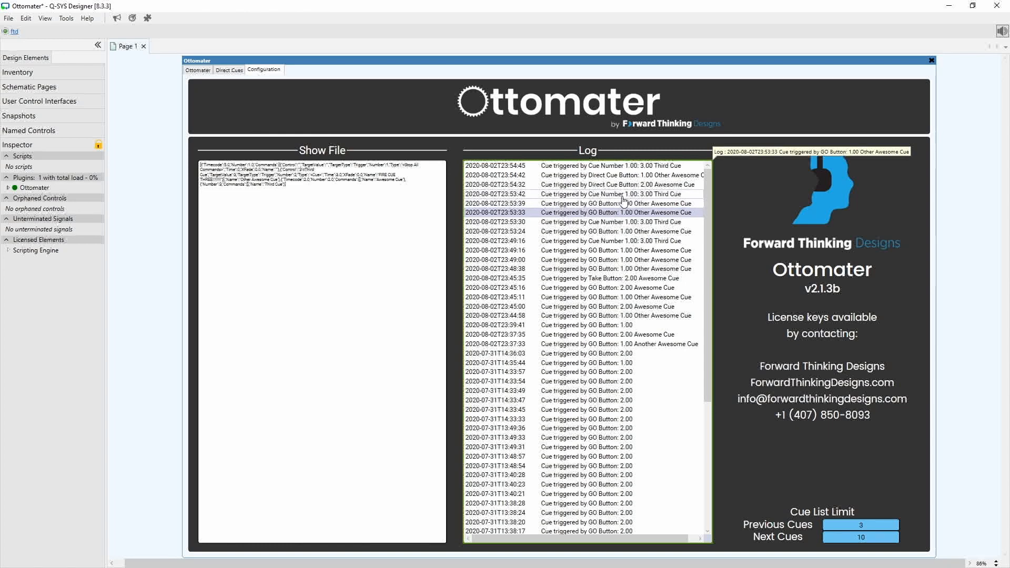
pyautogui.click(547, 195)
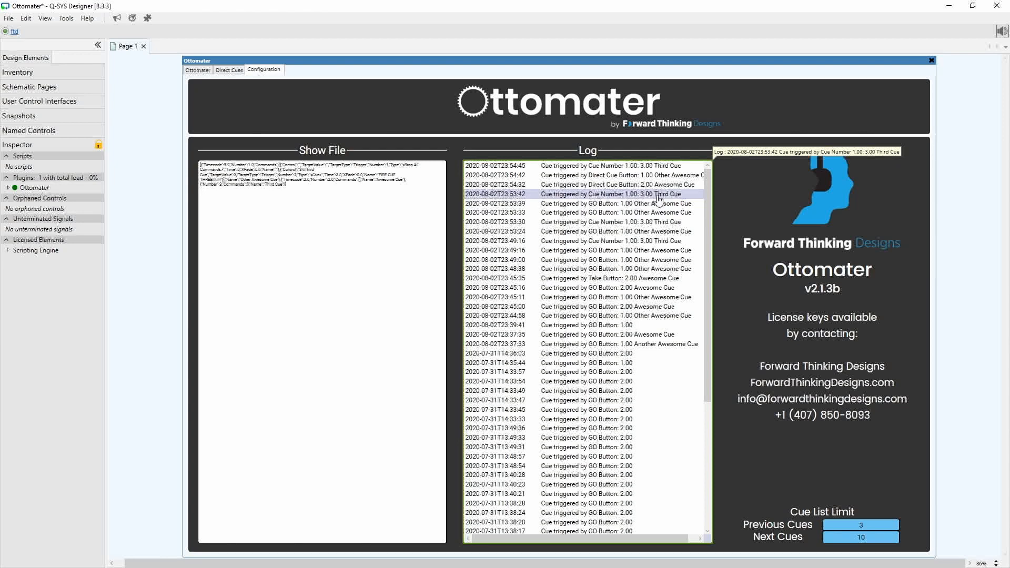
pyautogui.click(595, 185)
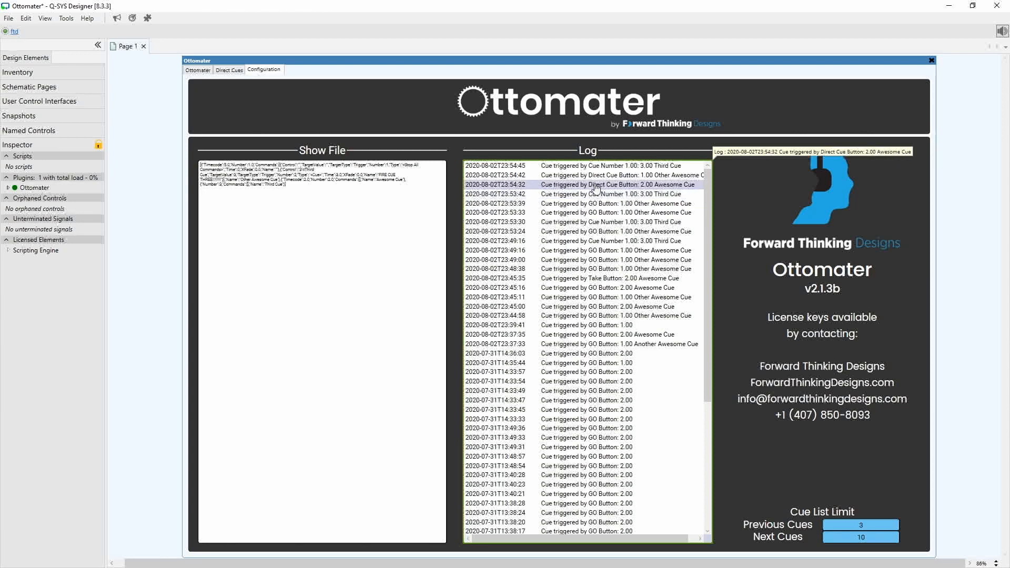
pyautogui.click(638, 205)
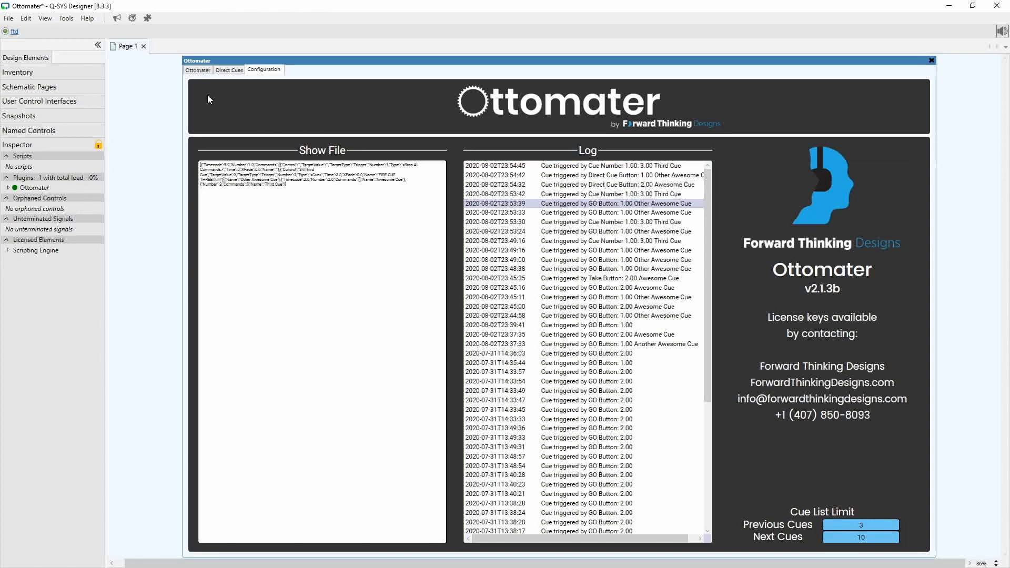
# Return to the main Ottomater page and insert new cues after Third Cue until the list reaches cue 27
pyautogui.click(196, 71)
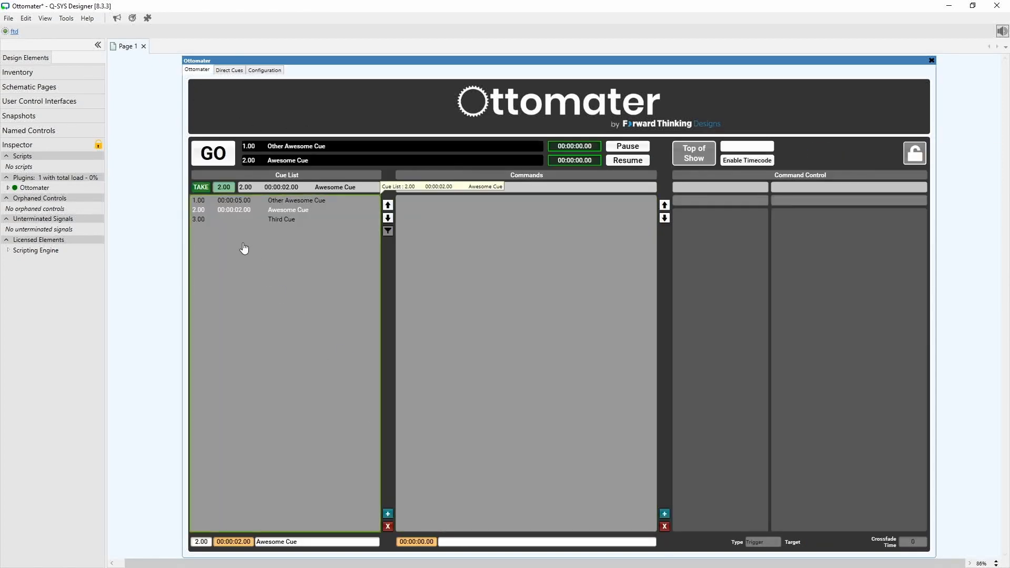
pyautogui.click(229, 220)
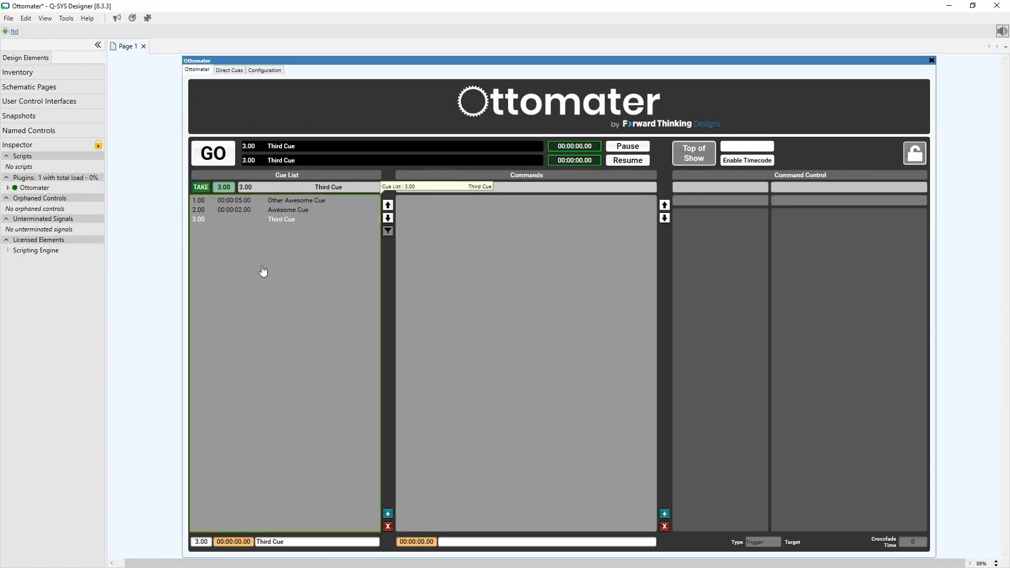
pyautogui.click(387, 514)
pyautogui.click(387, 514)
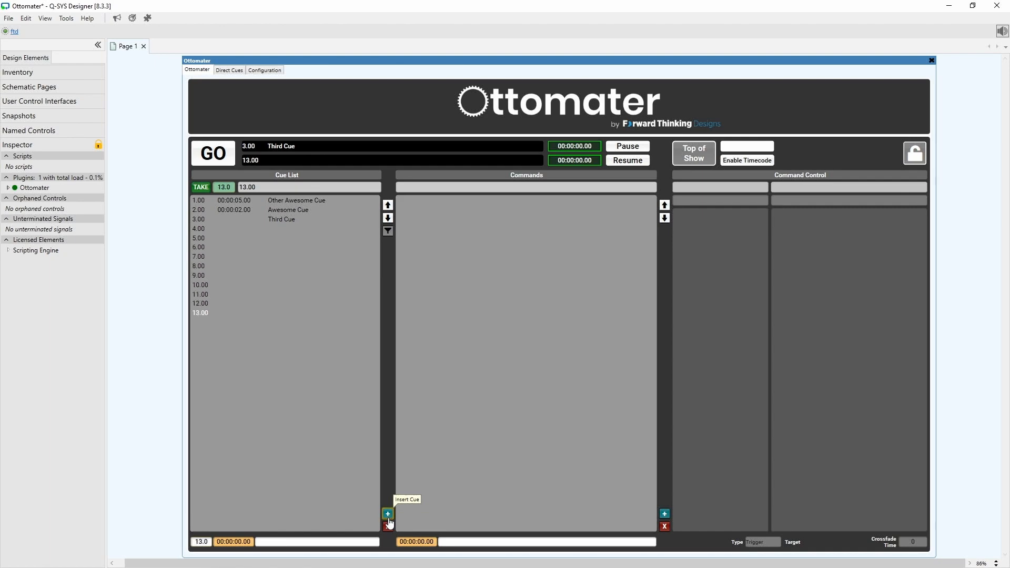
pyautogui.click(388, 514)
pyautogui.click(387, 514)
pyautogui.click(387, 513)
pyautogui.click(388, 514)
pyautogui.click(387, 514)
pyautogui.click(387, 513)
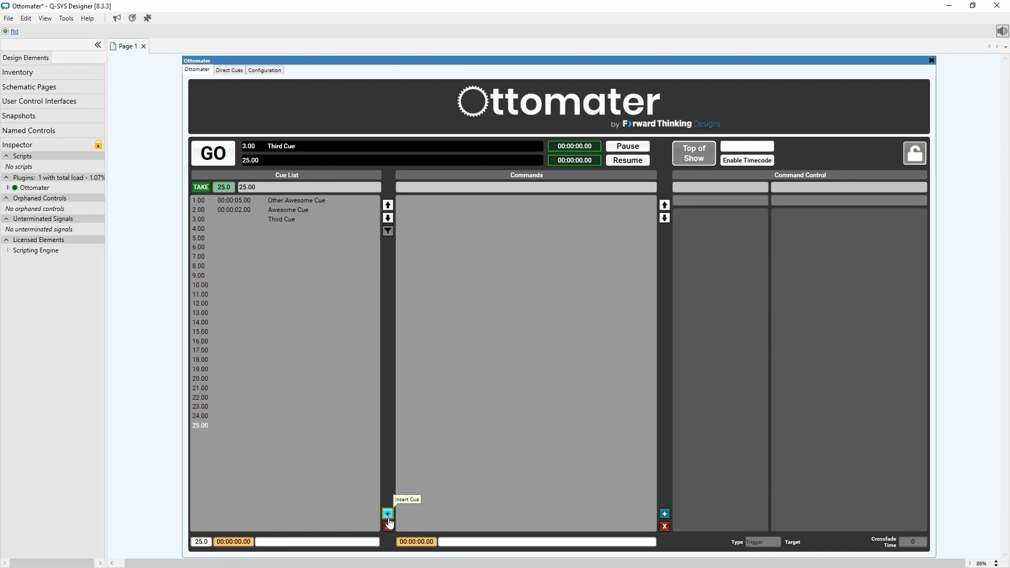
pyautogui.click(387, 513)
pyautogui.click(388, 514)
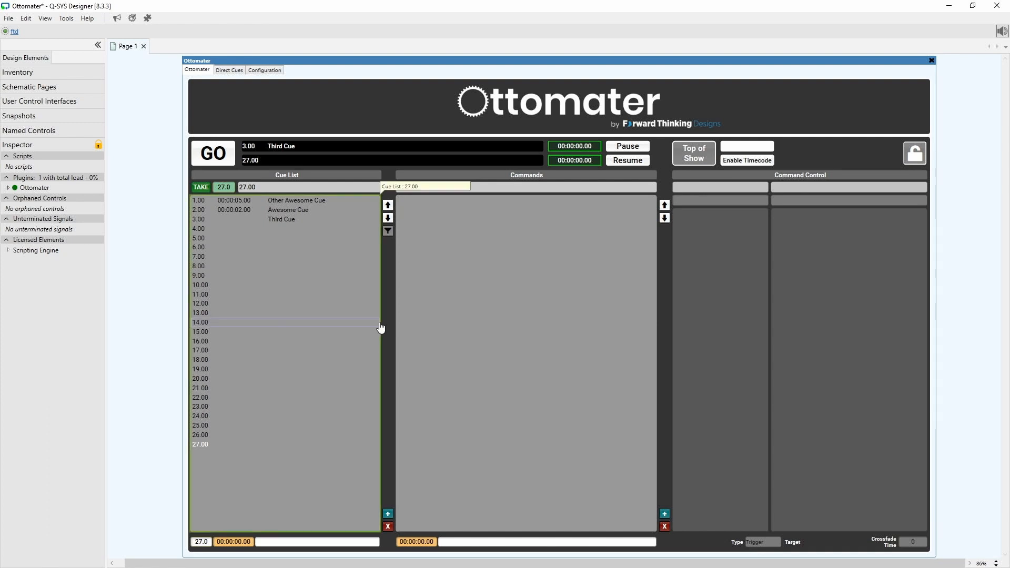
# Step the cue selection back to cue 14 and enable the cue limit for the cue list
pyautogui.click(387, 205)
pyautogui.click(387, 205)
pyautogui.click(387, 205)
pyautogui.click(388, 205)
pyautogui.click(388, 205)
pyautogui.click(387, 205)
pyautogui.click(388, 205)
pyautogui.click(387, 205)
pyautogui.click(388, 206)
pyautogui.click(387, 205)
pyautogui.click(387, 205)
pyautogui.click(388, 205)
pyautogui.click(387, 205)
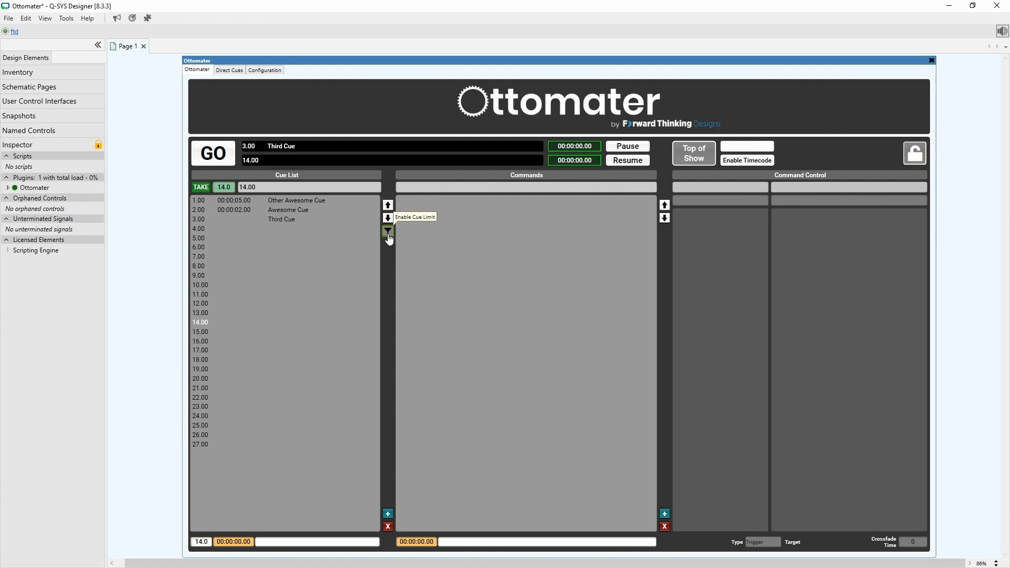
pyautogui.click(389, 234)
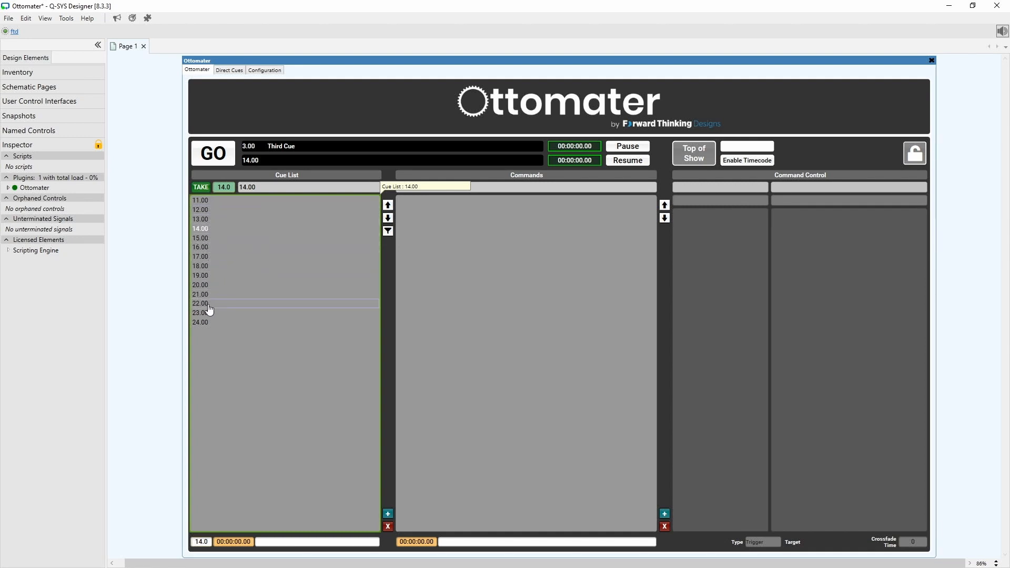
# Step the selection up to cue 2 and back down the list to examine how the limited cue view follows
pyautogui.doubleClick(388, 209)
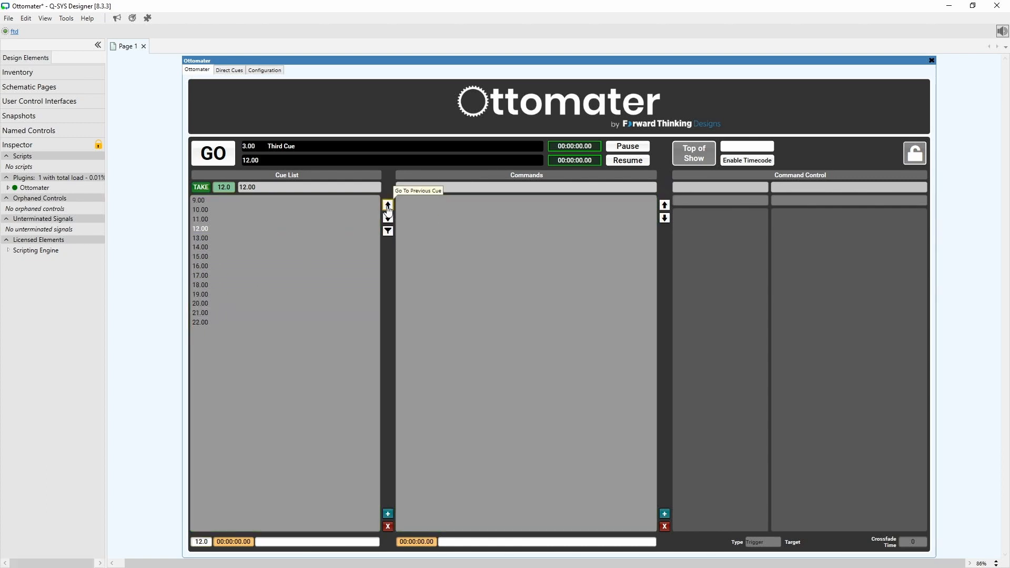
pyautogui.click(388, 206)
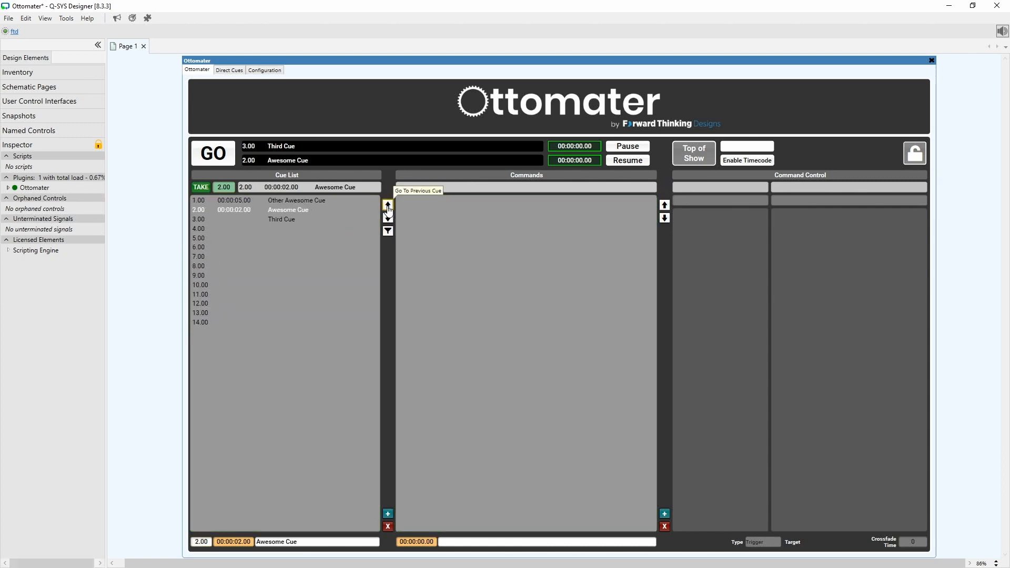
pyautogui.click(388, 218)
pyautogui.doubleClick(388, 217)
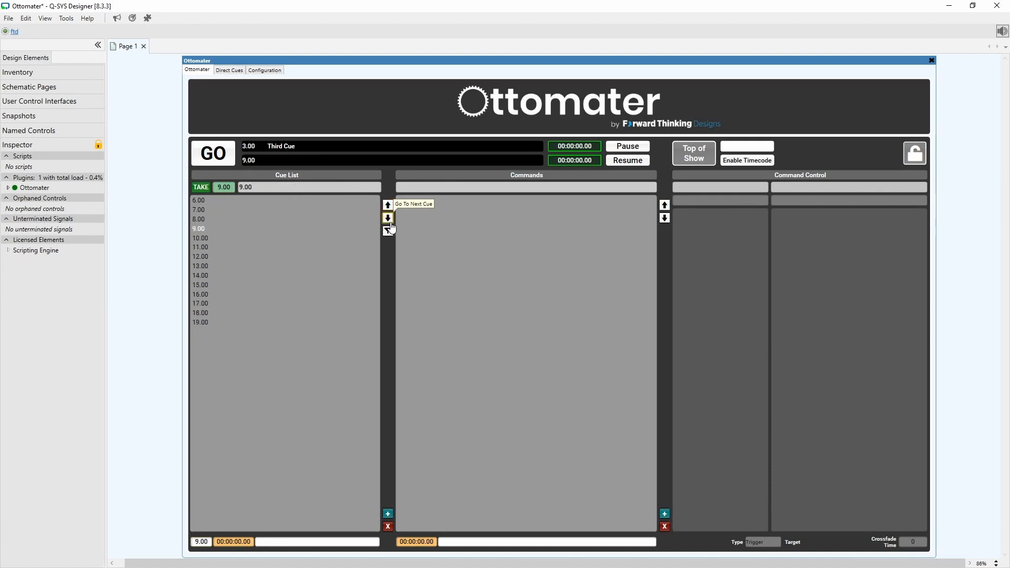
pyautogui.tripleClick(389, 221)
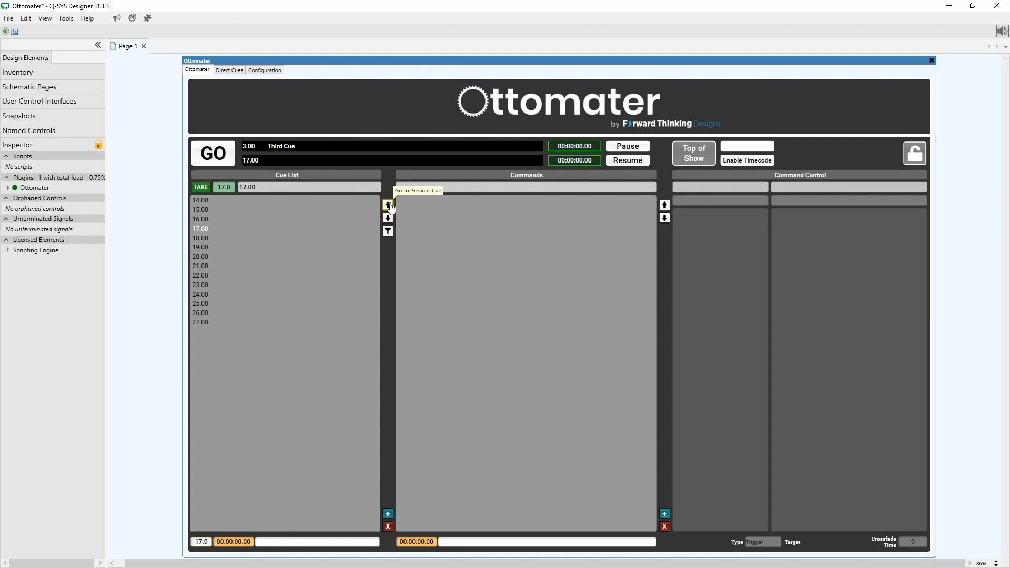
# Step the cue selection back to cue 1, Other Awesome Cue, at the start of the list
pyautogui.click(389, 206)
pyautogui.click(389, 207)
pyautogui.click(389, 207)
pyautogui.click(389, 206)
pyautogui.click(389, 207)
pyautogui.click(389, 206)
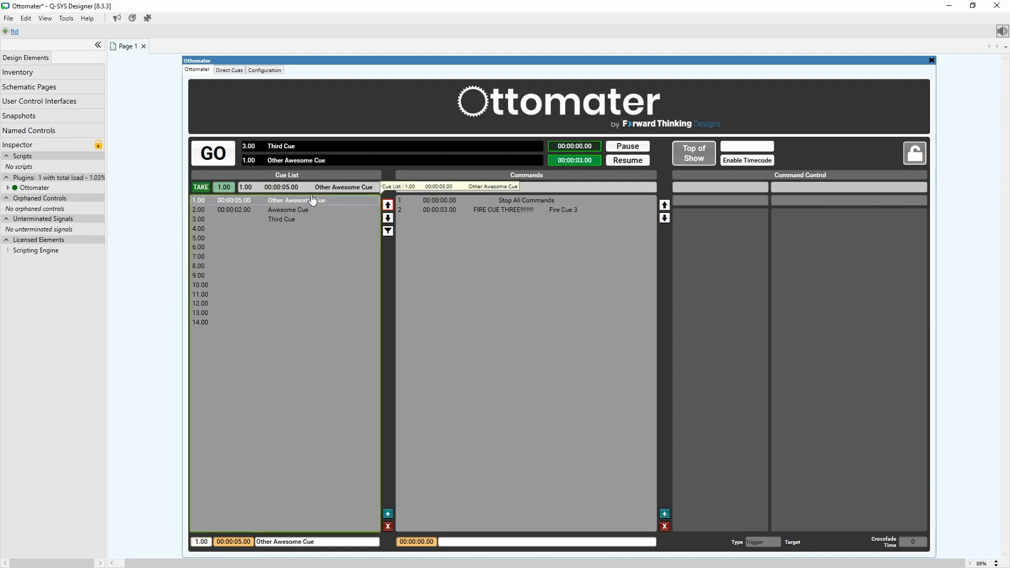
# Fire the cues one after another from cue 1 through cue 22 with the cue limit enabled
pyautogui.click(213, 153)
pyautogui.click(213, 153)
pyautogui.click(213, 153)
pyautogui.click(230, 153)
pyautogui.click(230, 152)
pyautogui.click(230, 153)
pyautogui.click(230, 153)
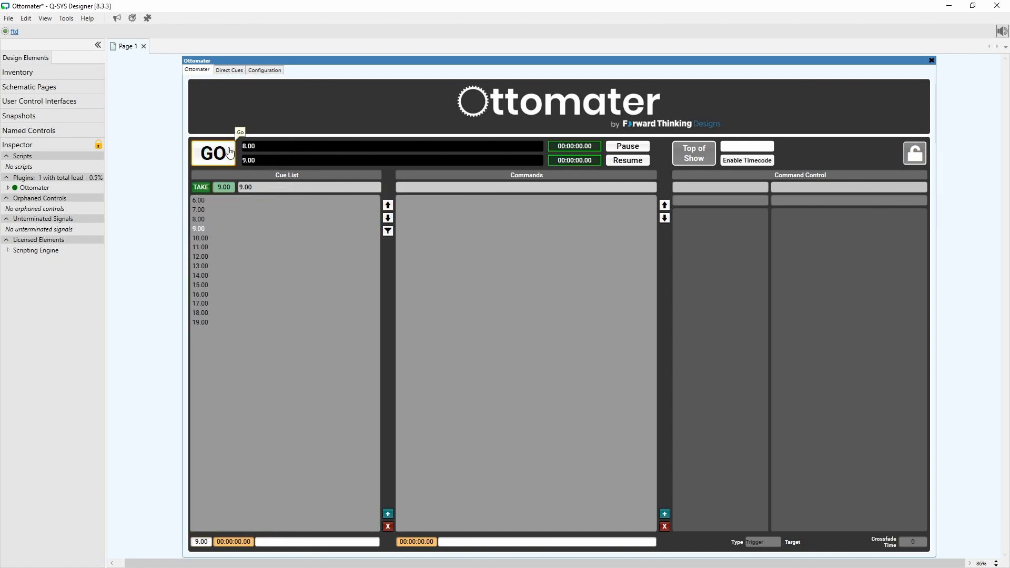
pyautogui.click(230, 153)
pyautogui.click(230, 153)
pyautogui.click(230, 153)
pyautogui.click(230, 153)
pyautogui.click(230, 153)
pyautogui.click(230, 153)
pyautogui.click(230, 152)
pyautogui.click(229, 152)
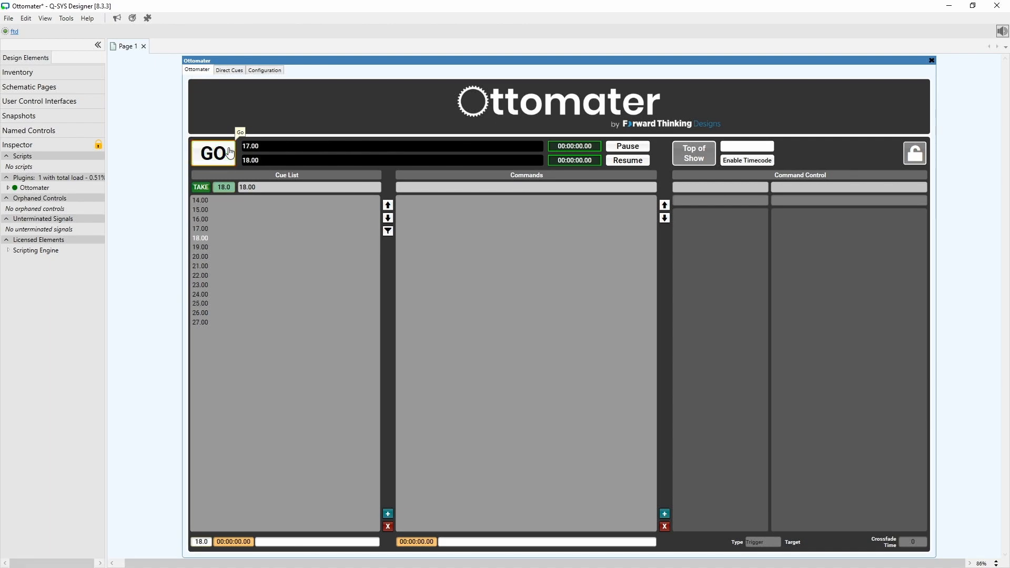
pyautogui.click(229, 152)
pyautogui.click(230, 152)
pyautogui.click(229, 152)
pyautogui.click(229, 152)
pyautogui.click(229, 153)
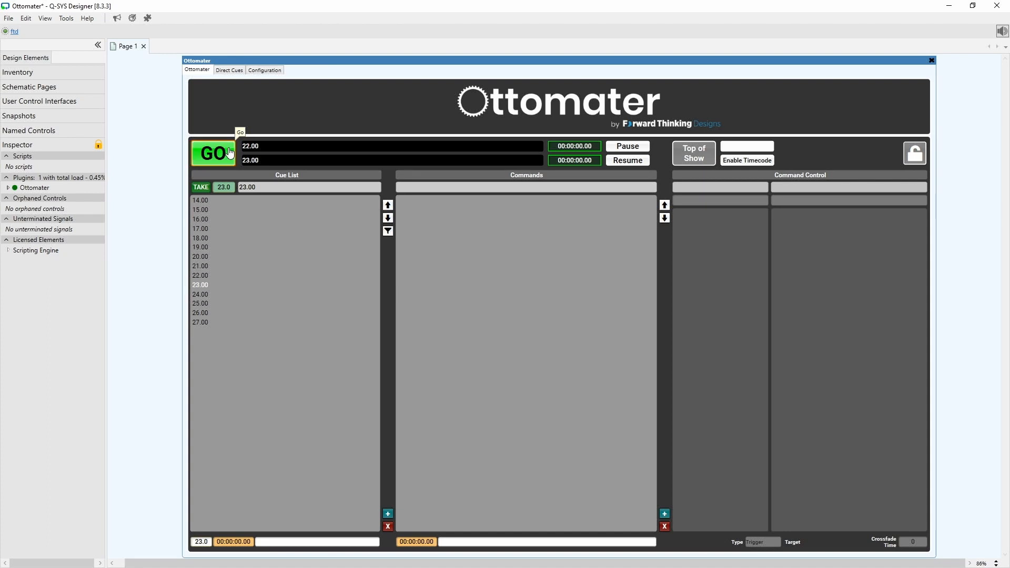
pyautogui.click(230, 152)
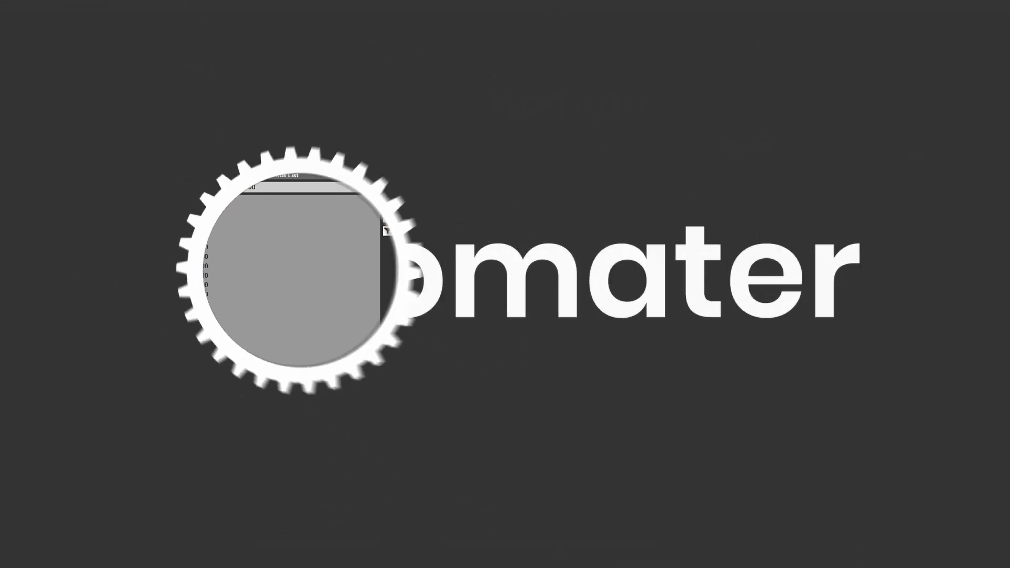